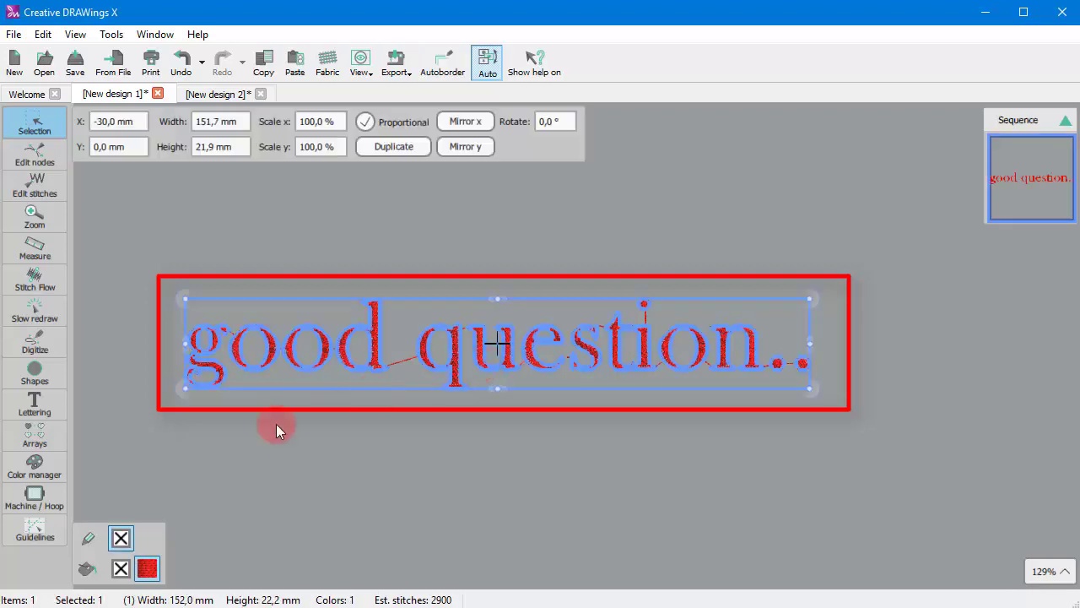
Open the "good question.." text for editing with the Lettering tool and review its placement options.
left_click(21, 401)
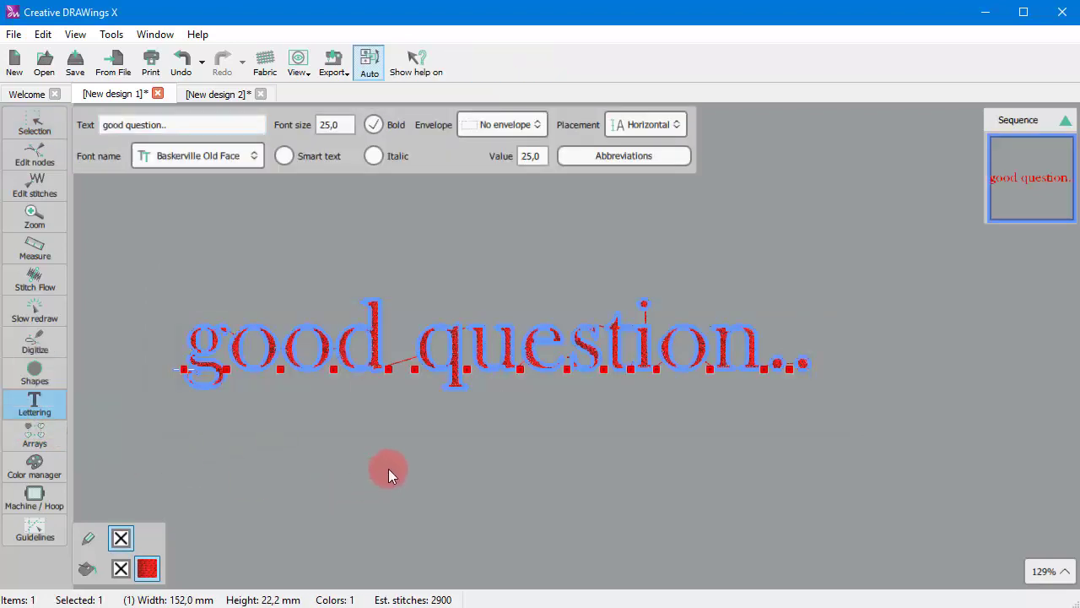
left_click(659, 127)
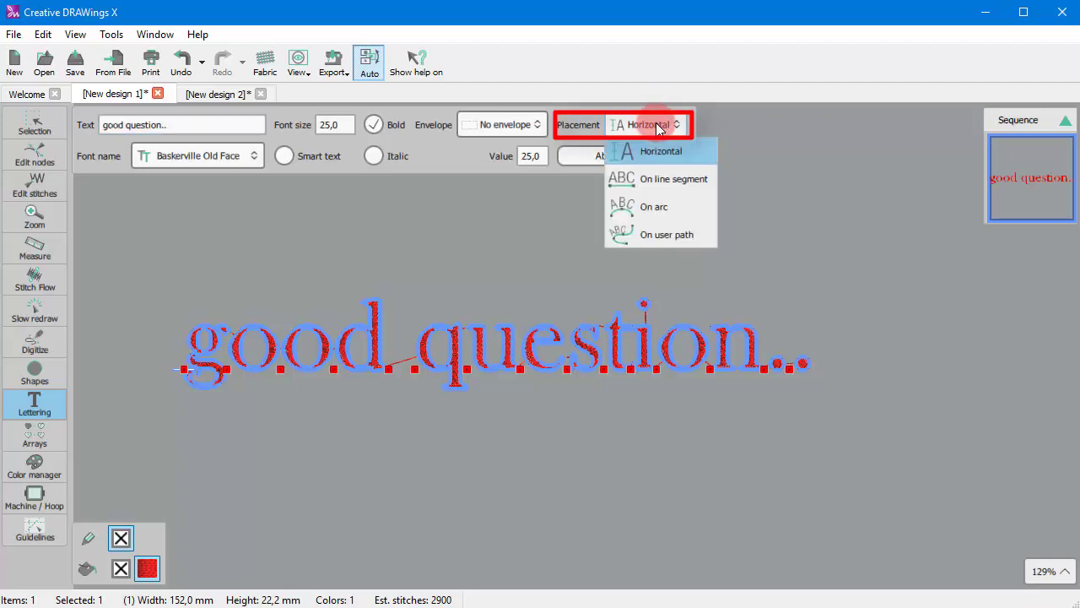
left_click(659, 127)
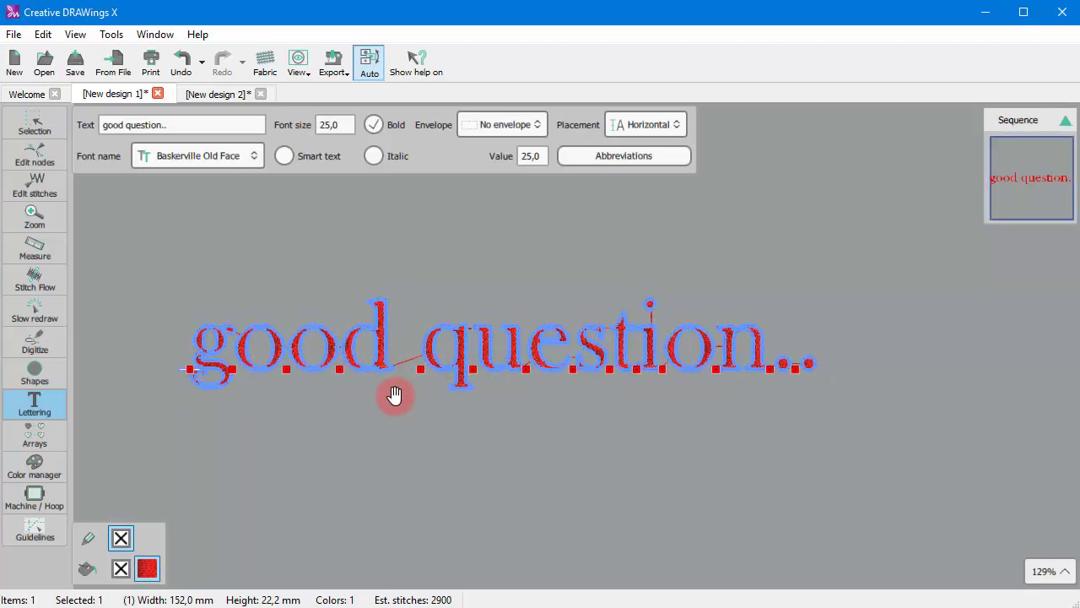
Try lowering the letter q below the baseline of the horizontal text, and undo the move.
left_click_drag(419, 369, 408, 399)
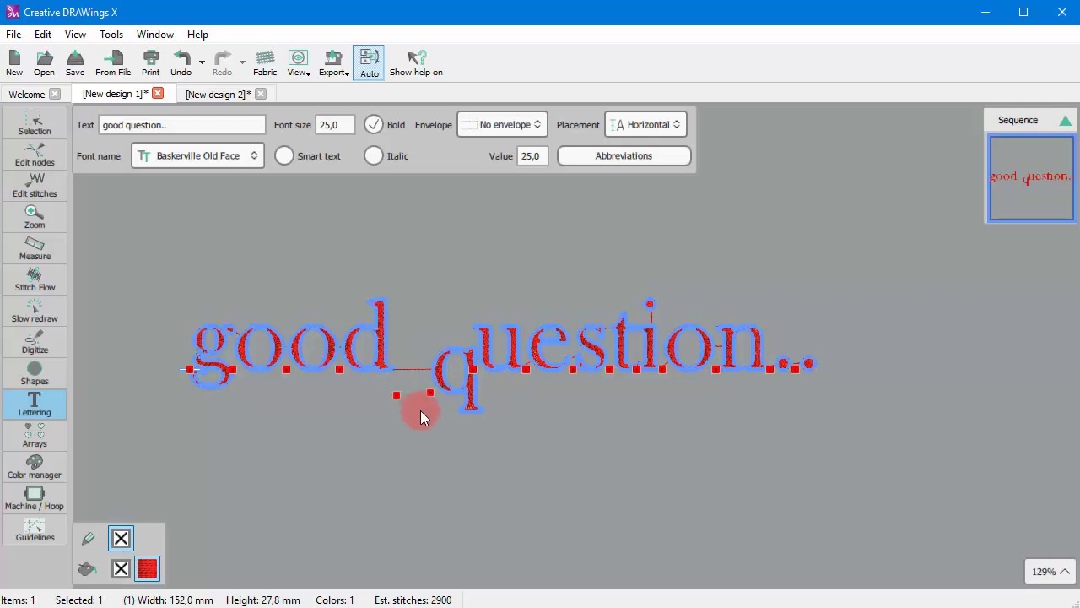
key("ctrl+z")
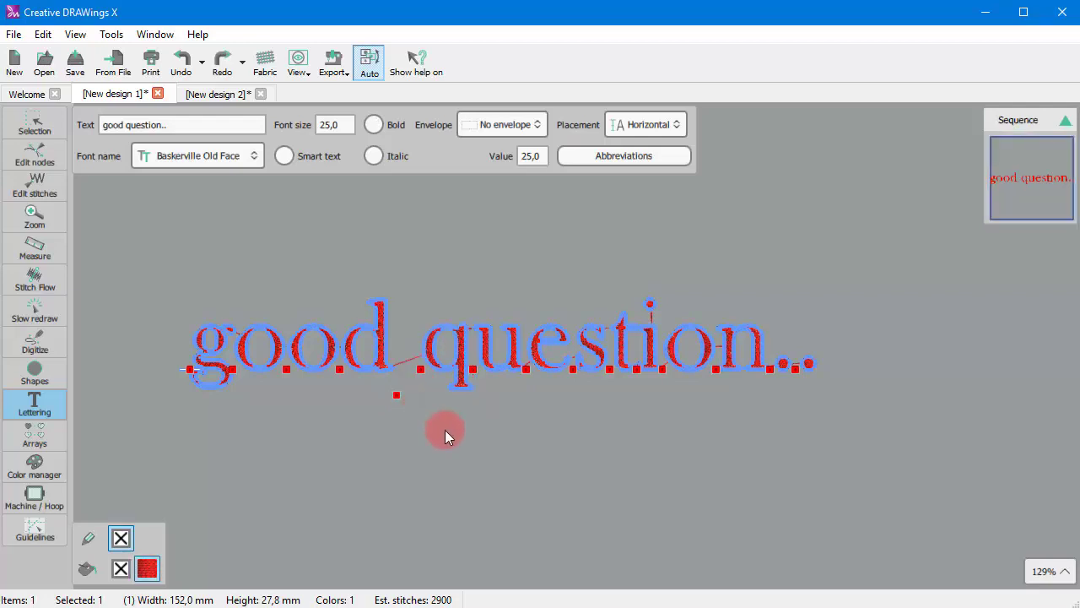
Change the text's placement from Horizontal to On line segment.
left_click(635, 124)
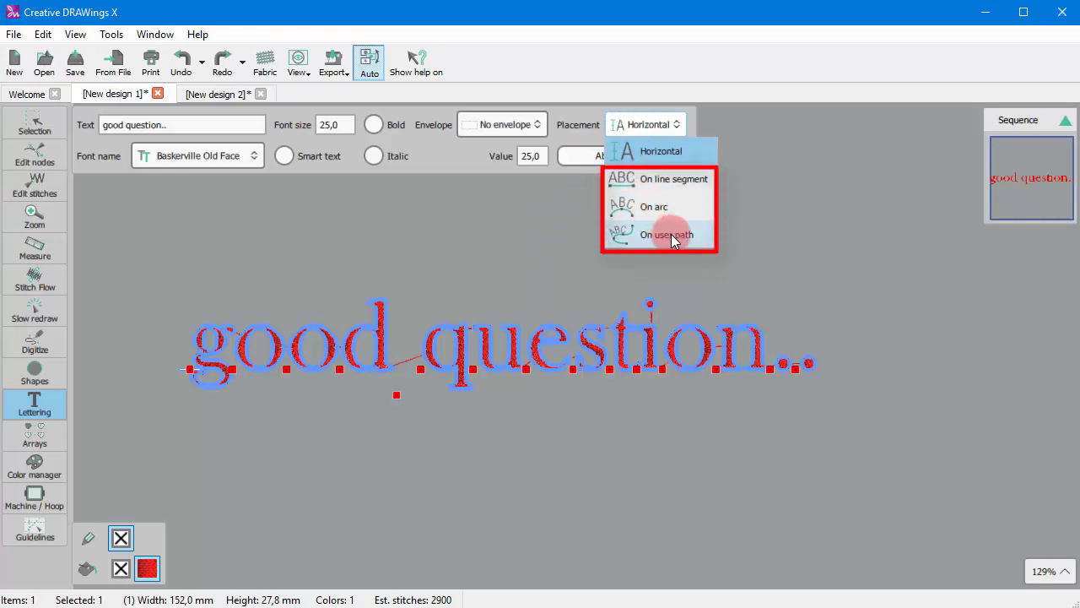
left_click(675, 179)
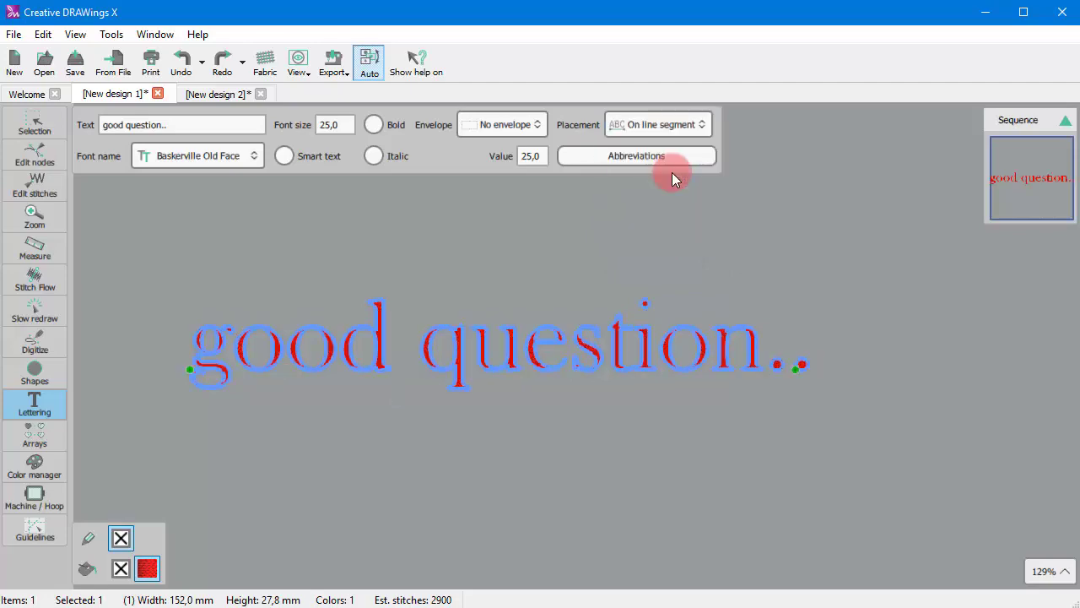
scroll(339, 390, "up", 3)
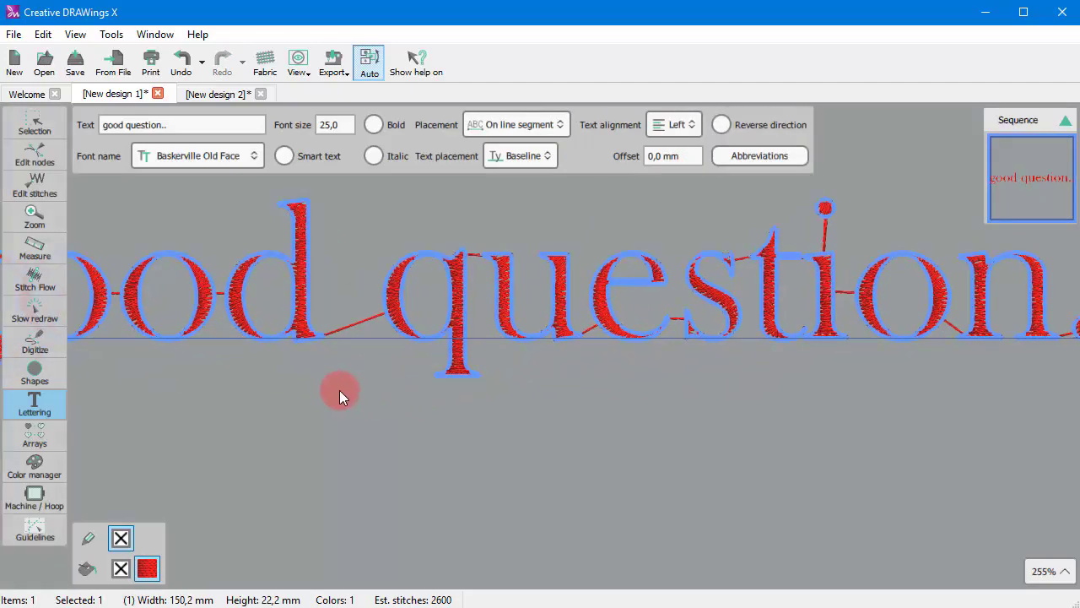
scroll(406, 368, "down", 4)
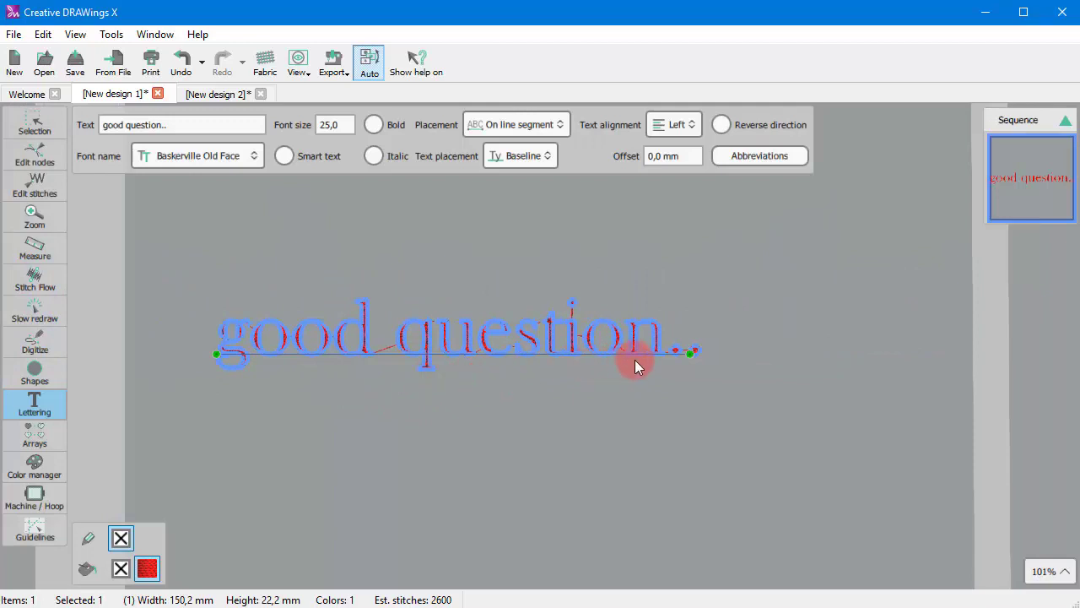
Lengthen the text's line segment and slope it upward to the right by repositioning both of its endpoints.
left_click_drag(688, 355, 753, 317)
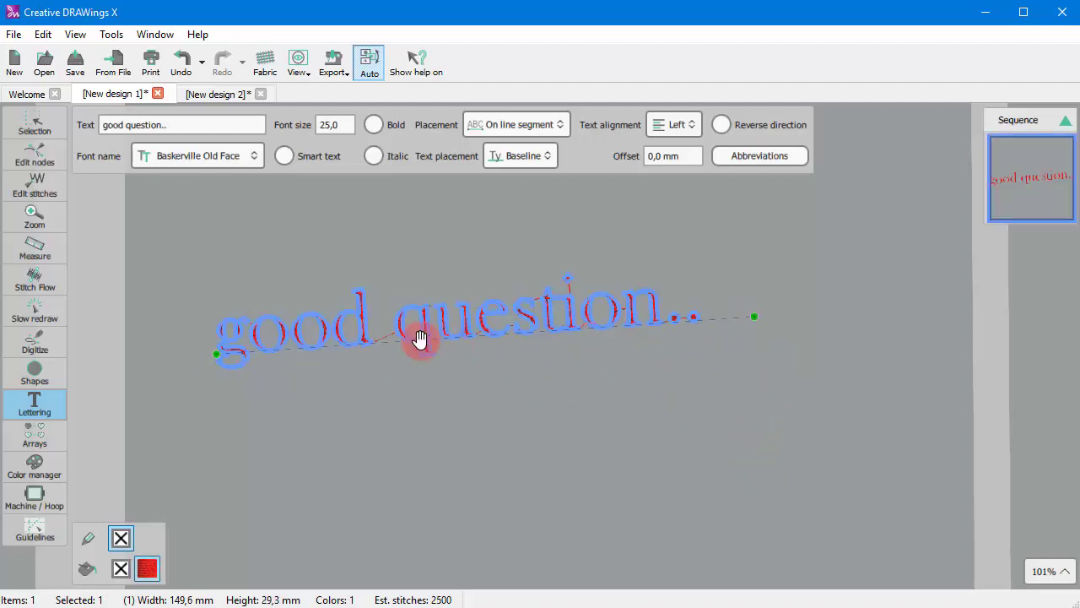
scroll(350, 338, "up", 3)
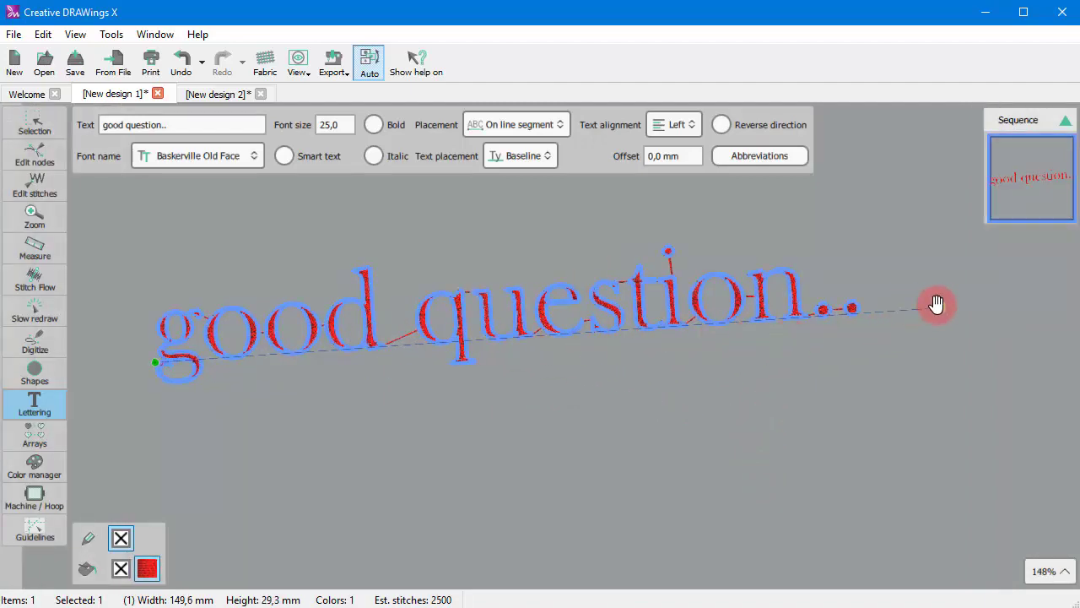
left_click_drag(936, 306, 923, 264)
left_click_drag(153, 364, 35, 450)
scroll(444, 472, "down", 3)
scroll(464, 438, "down", 3)
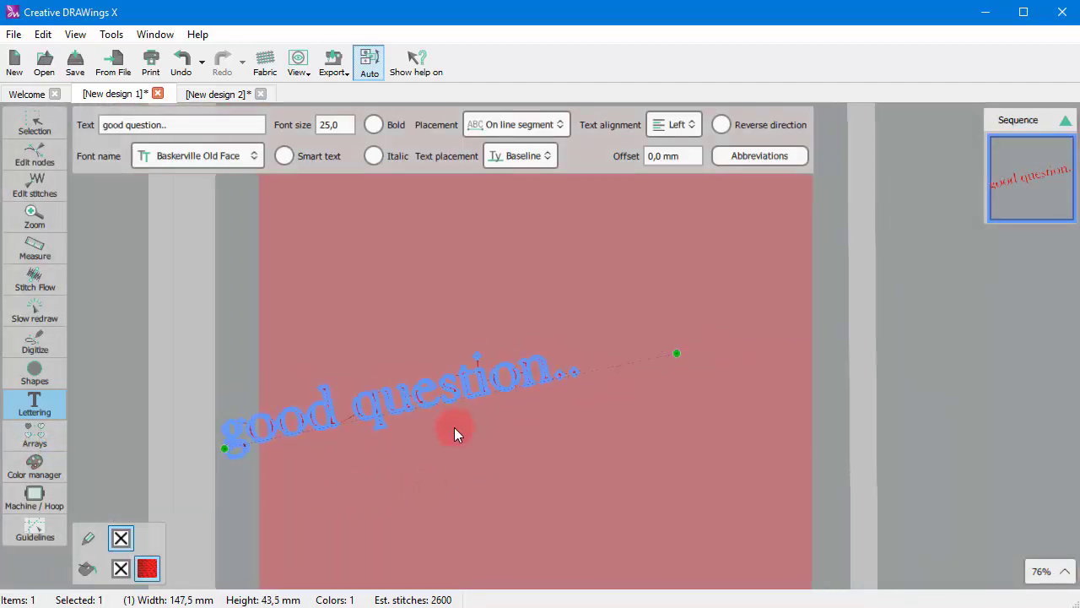
left_click_drag(527, 375, 548, 388)
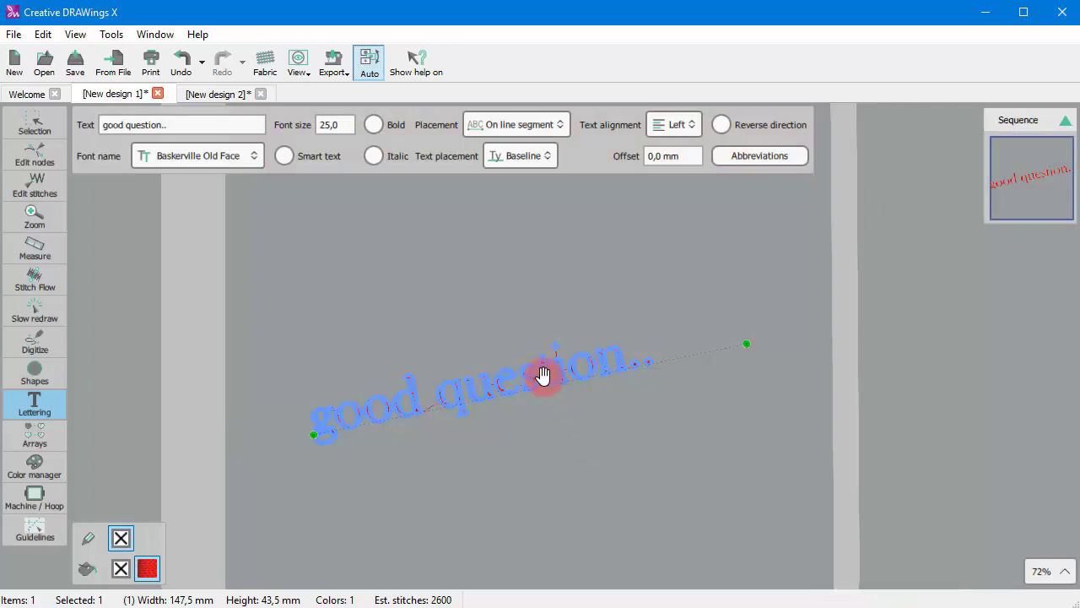
scroll(548, 384, "up", 3)
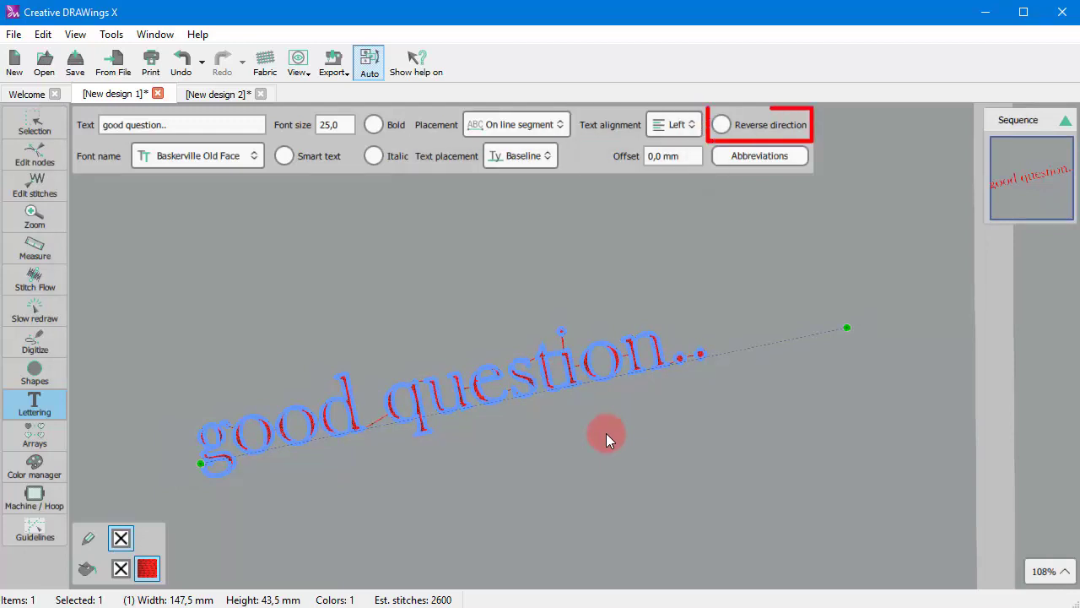
Try the Center, Right and Full text alignments in turn along the line segment.
left_click(667, 131)
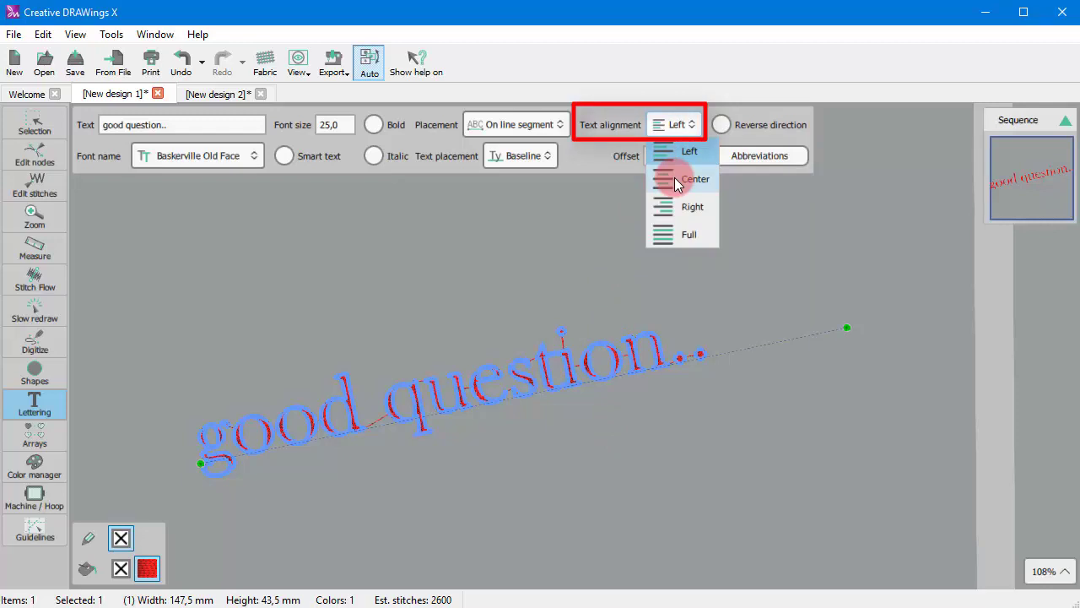
left_click(675, 177)
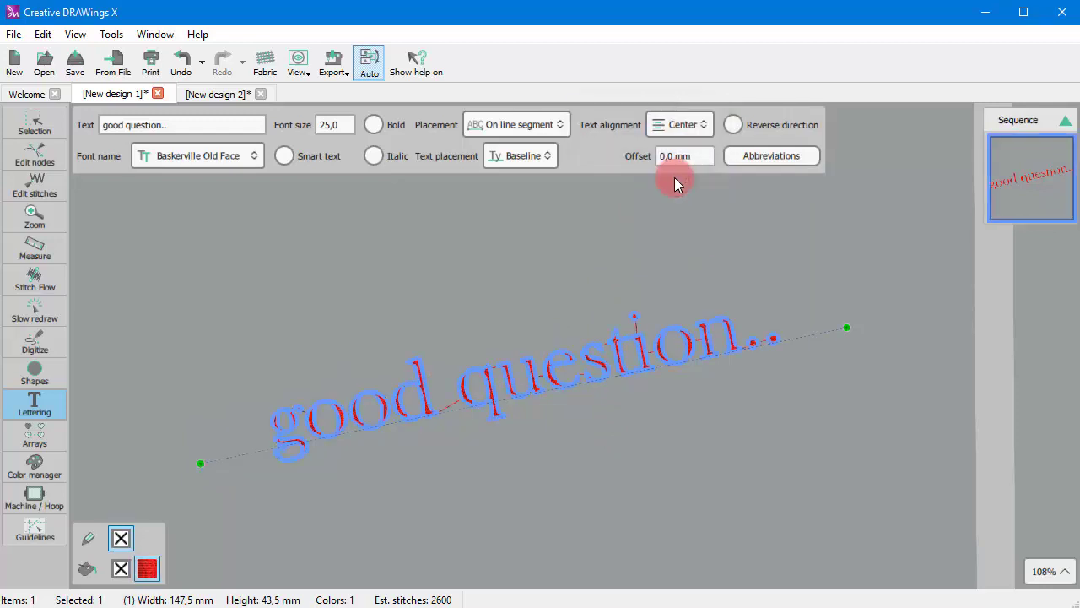
left_click(662, 136)
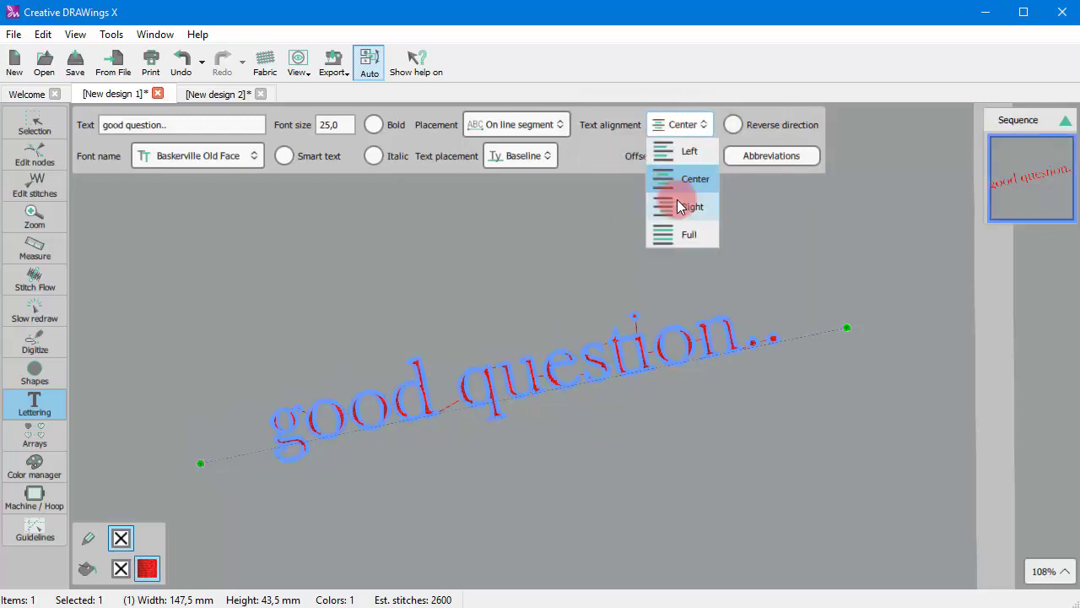
left_click(677, 199)
left_click(671, 123)
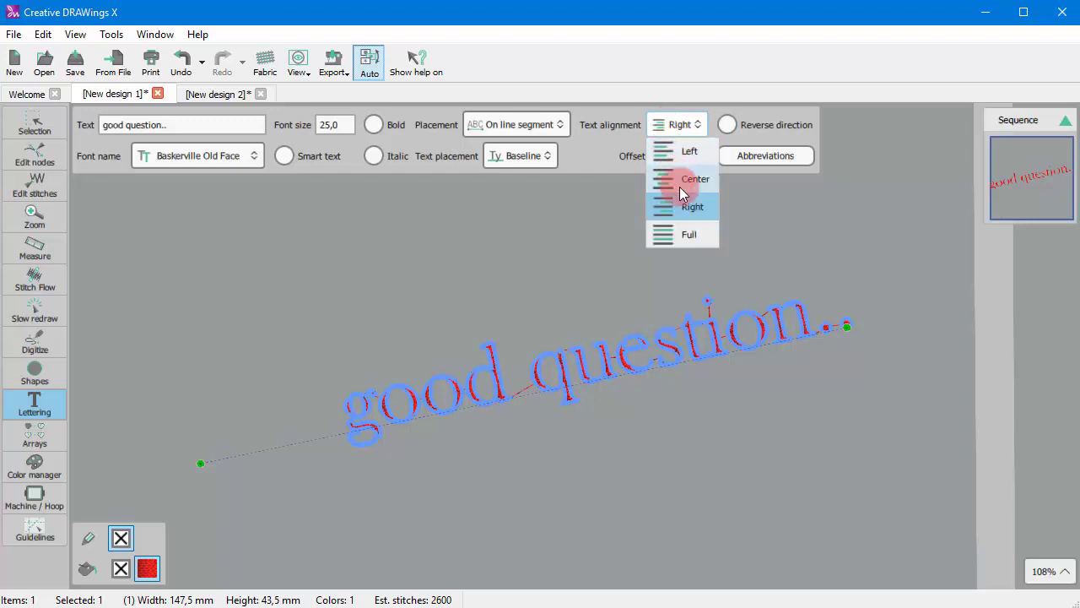
left_click(694, 237)
scroll(562, 376, "down", 1)
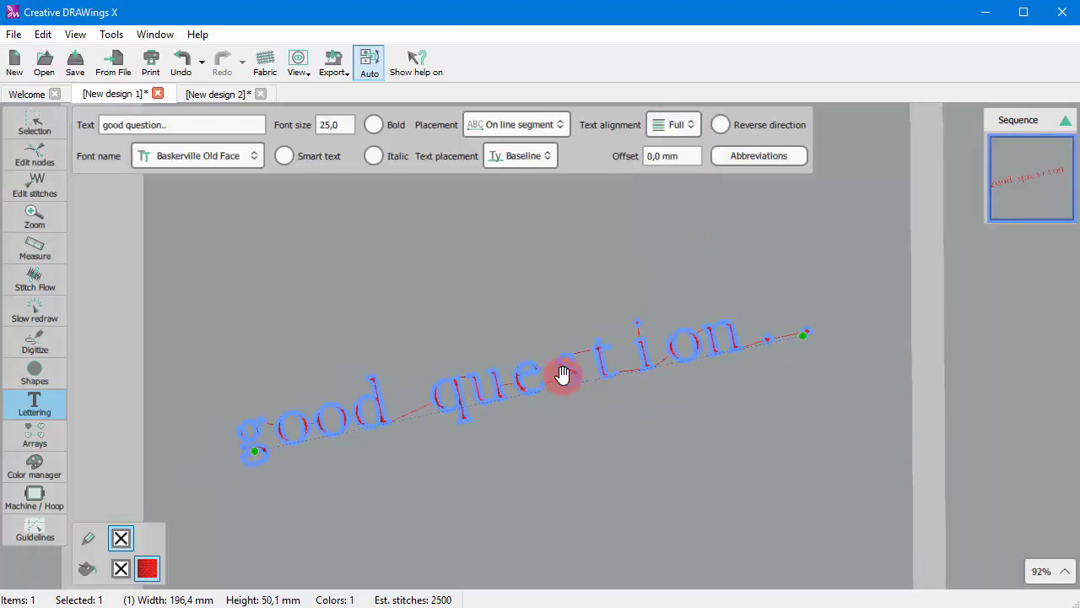
Shorten the line segment slightly at its right end and set the text alignment to Left.
mouse_move(798, 339)
left_mouse_down()
mouse_move(752, 362)
mouse_move(651, 374)
mouse_move(639, 402)
mouse_move(593, 381)
mouse_move(785, 345)
left_mouse_up()
left_click(673, 124)
left_click(672, 149)
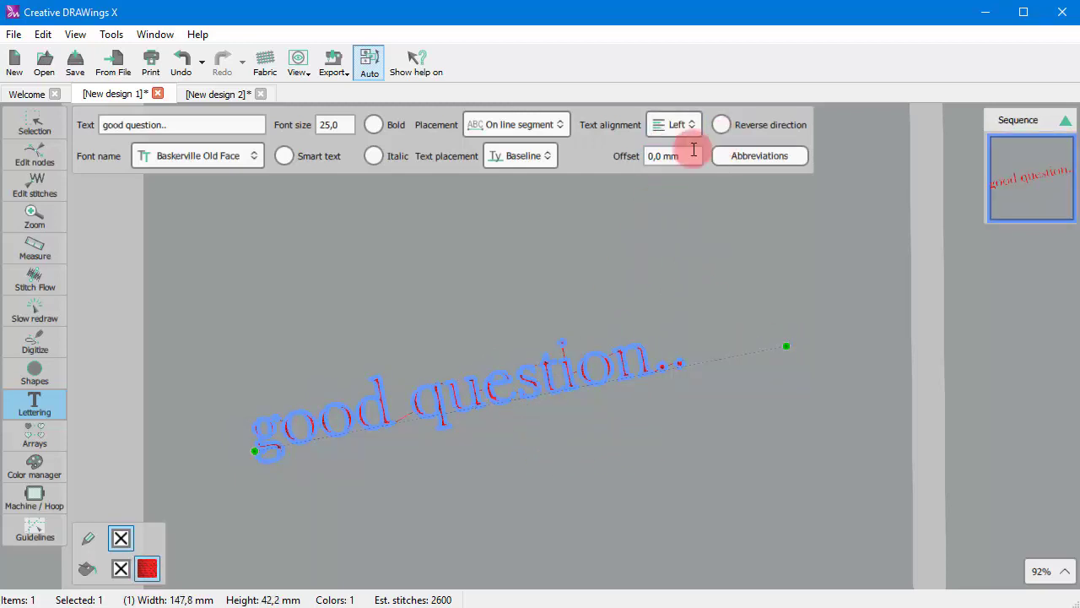
Try a 10 mm offset of the text along the line segment, and reset the offset to 0 mm.
double_click(668, 158)
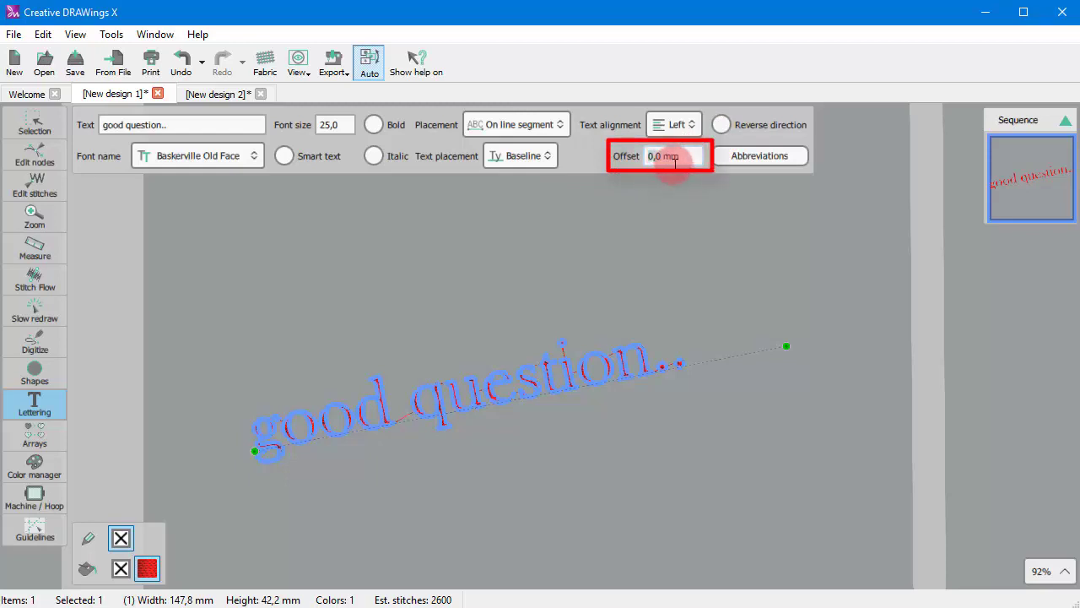
type("10")
key("Return")
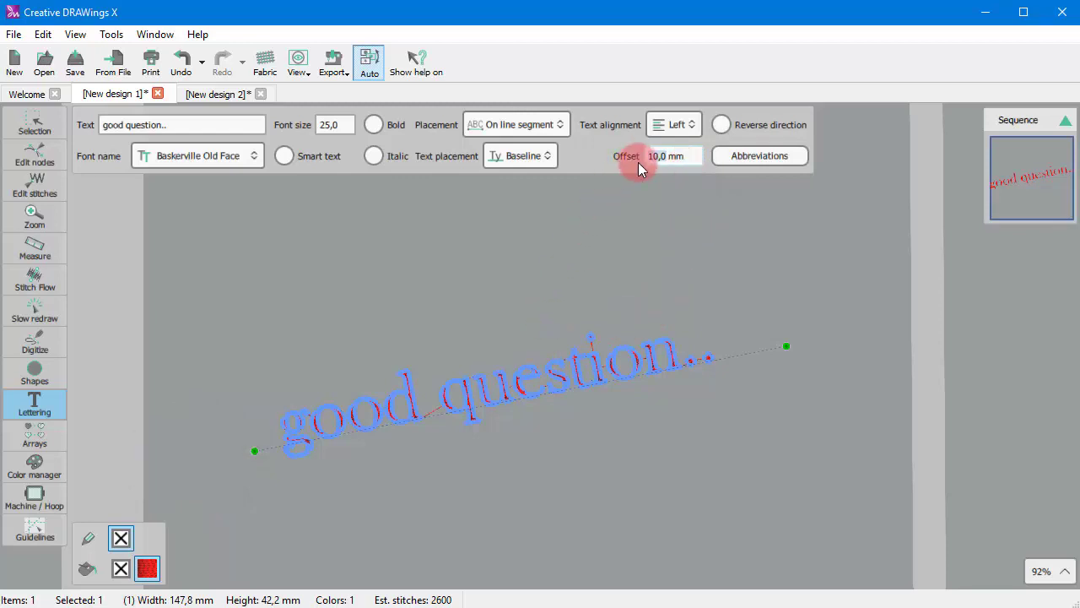
key("ctrl+a")
type("0")
key("Return")
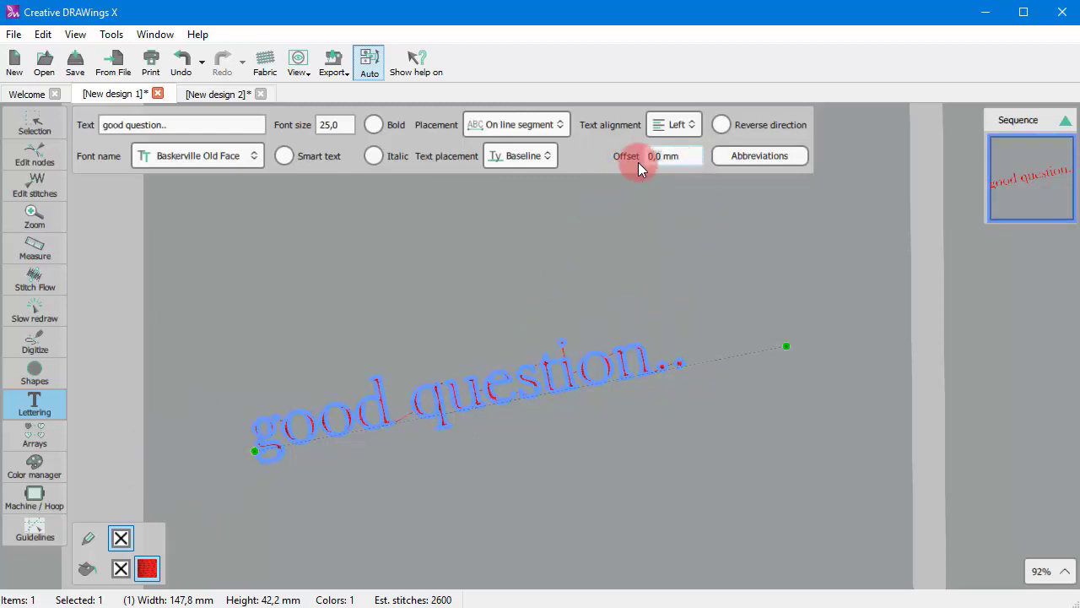
Extend the line segment's left end outward while previewing the reversed text direction, and turn Reverse direction off.
left_click(769, 129)
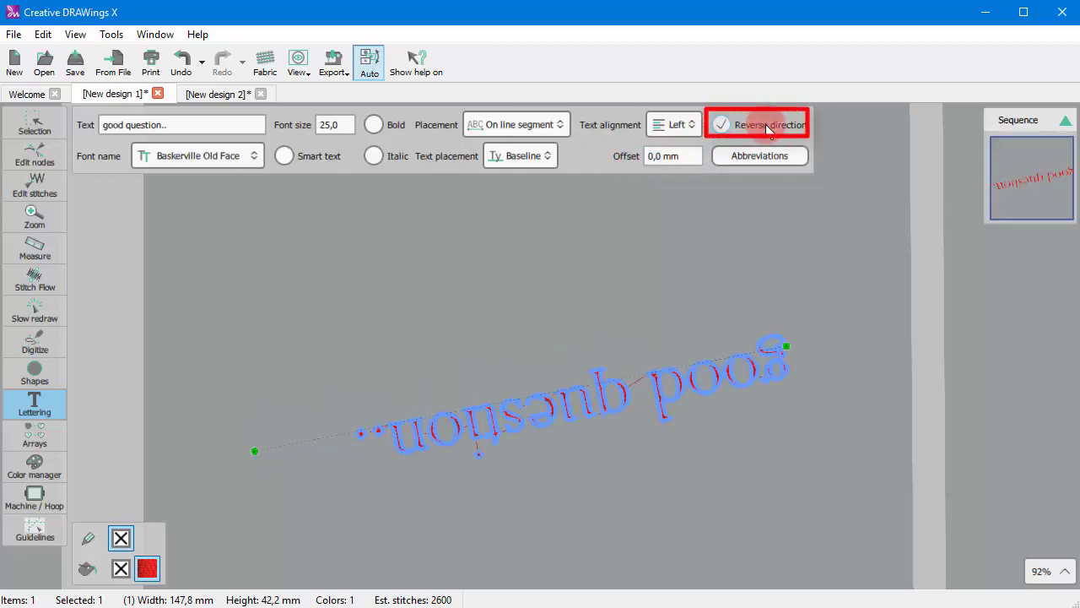
left_click(768, 129)
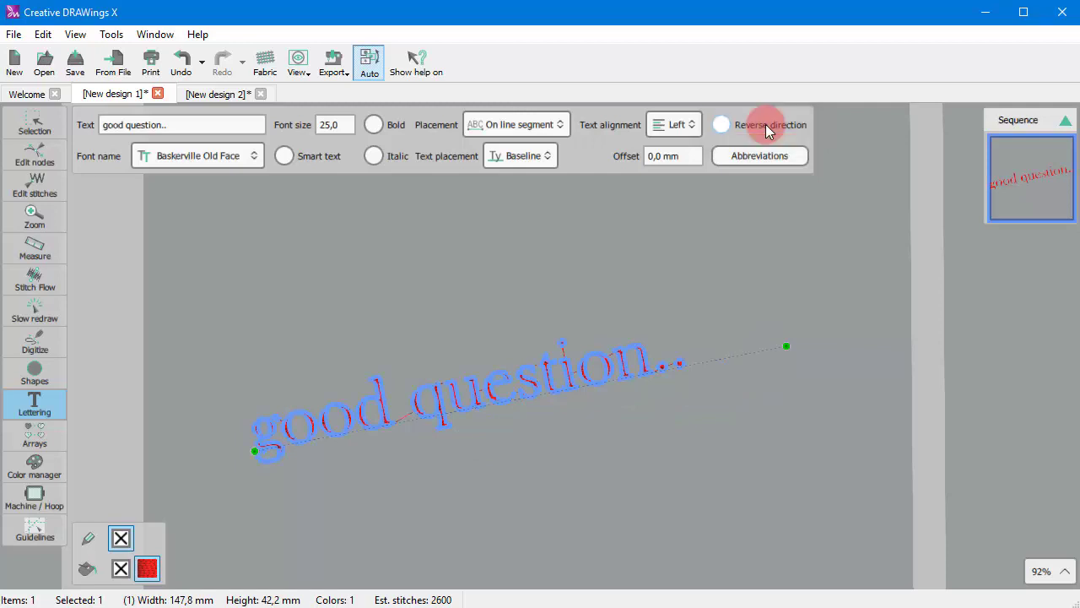
left_click(768, 129)
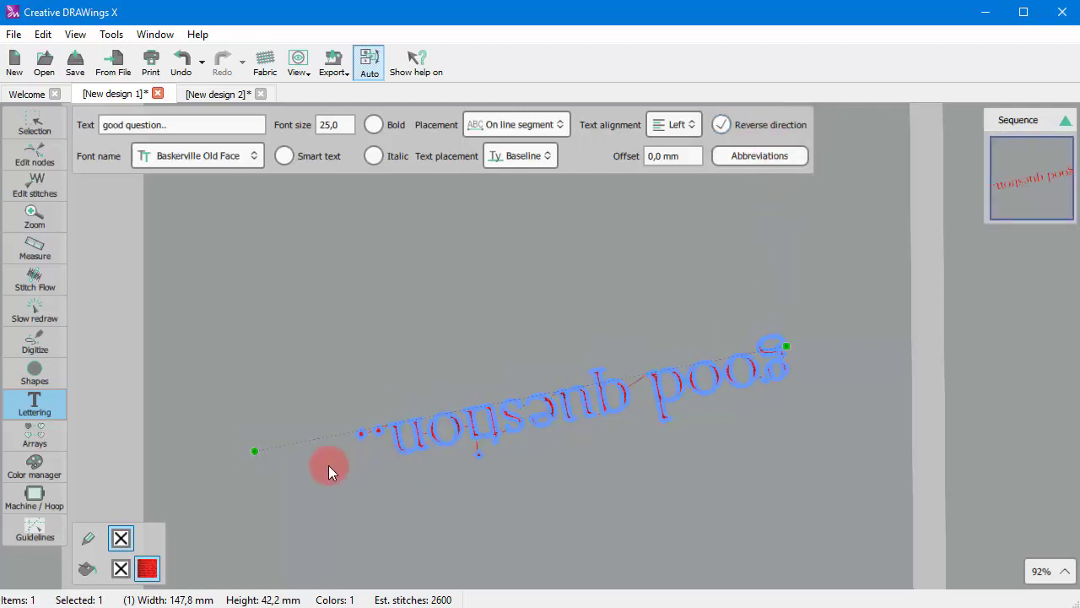
left_click_drag(330, 471, 256, 452)
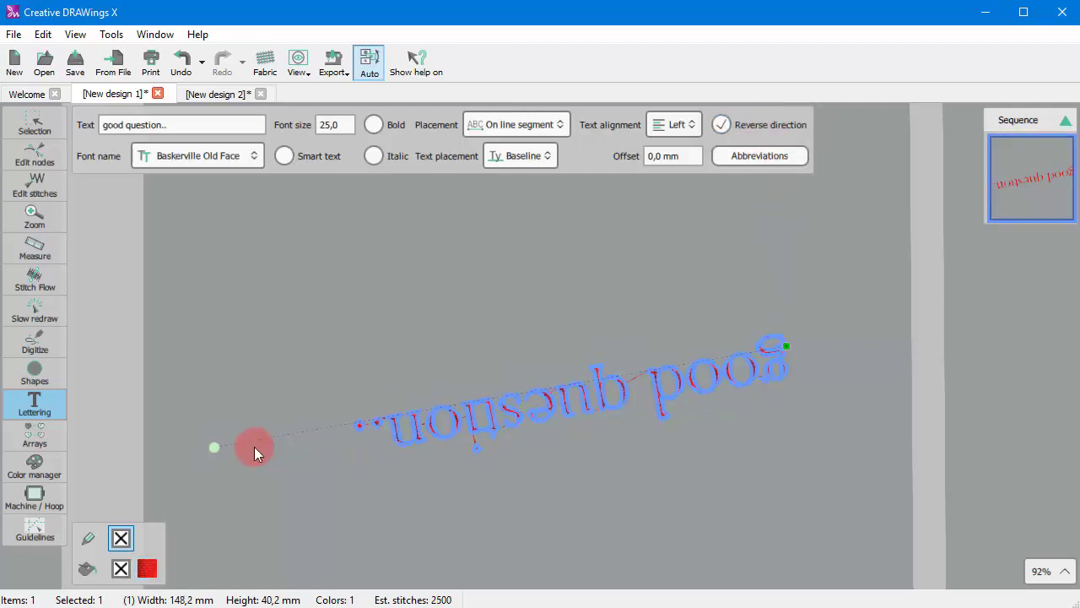
left_click(770, 121)
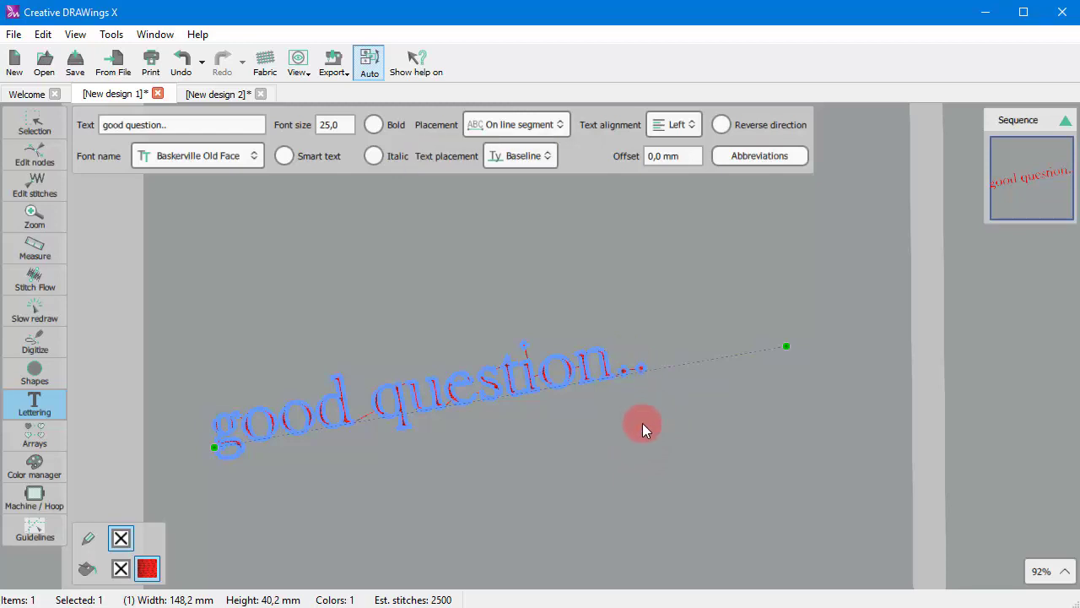
left_click(525, 159)
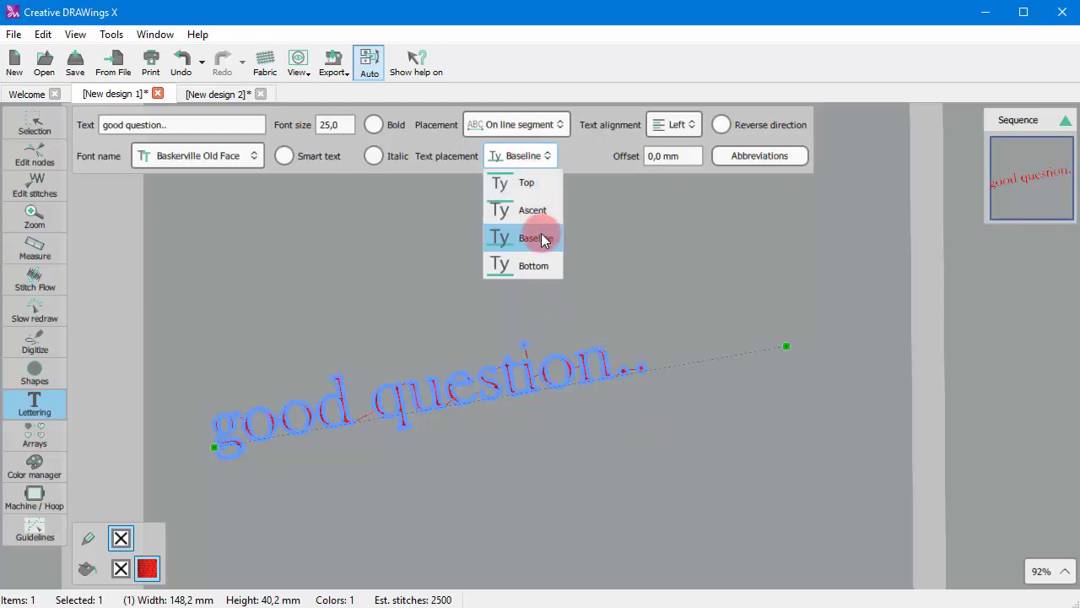
left_click(574, 476)
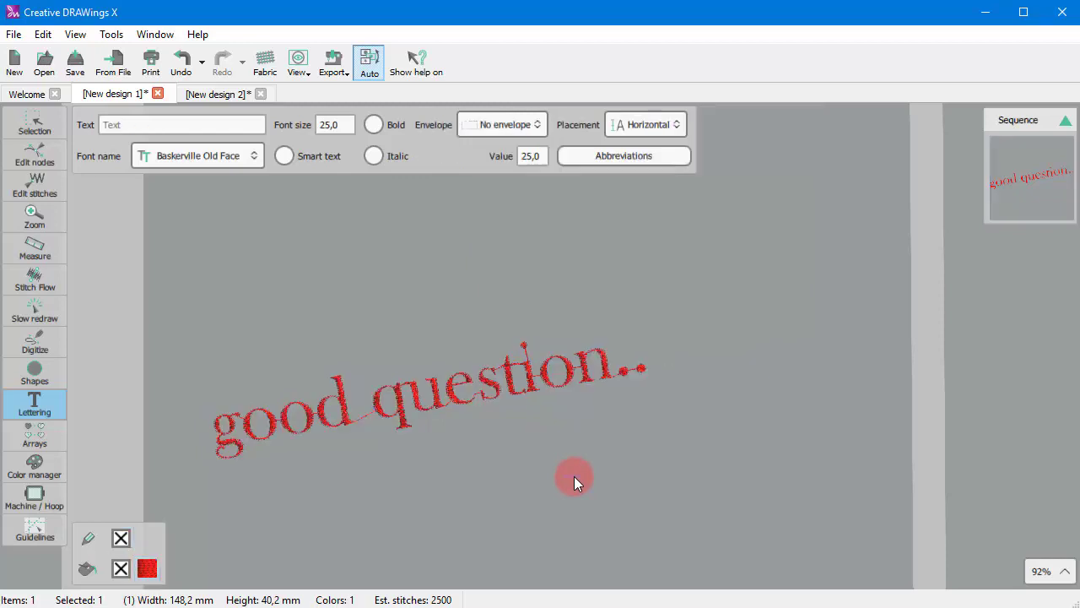
left_click(447, 403)
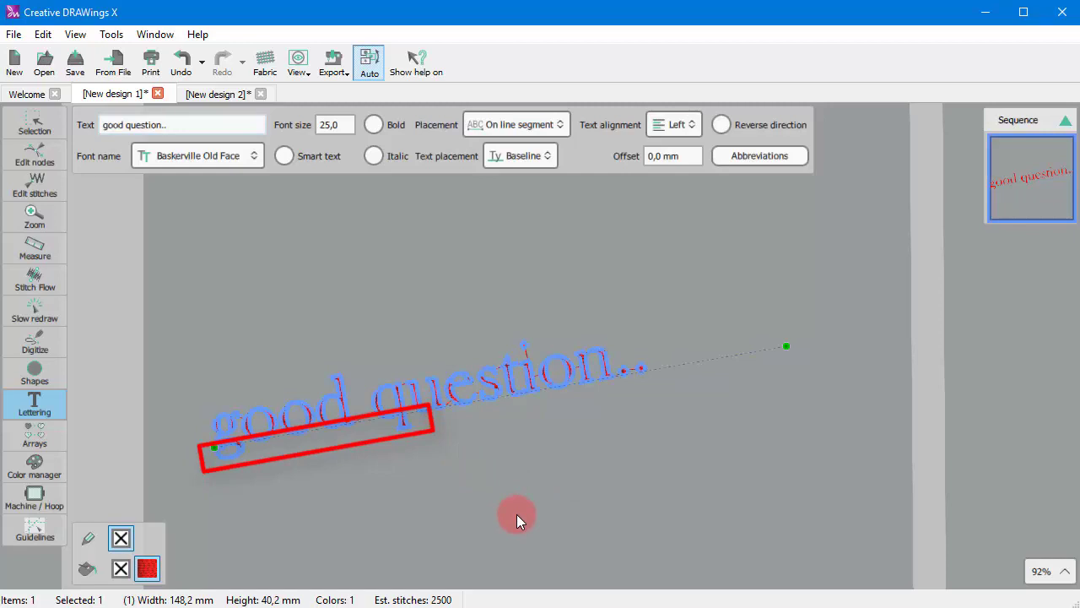
Set the text placement to Bottom so the lettering's descenders stay above the line segment.
left_click(530, 163)
left_click(525, 269)
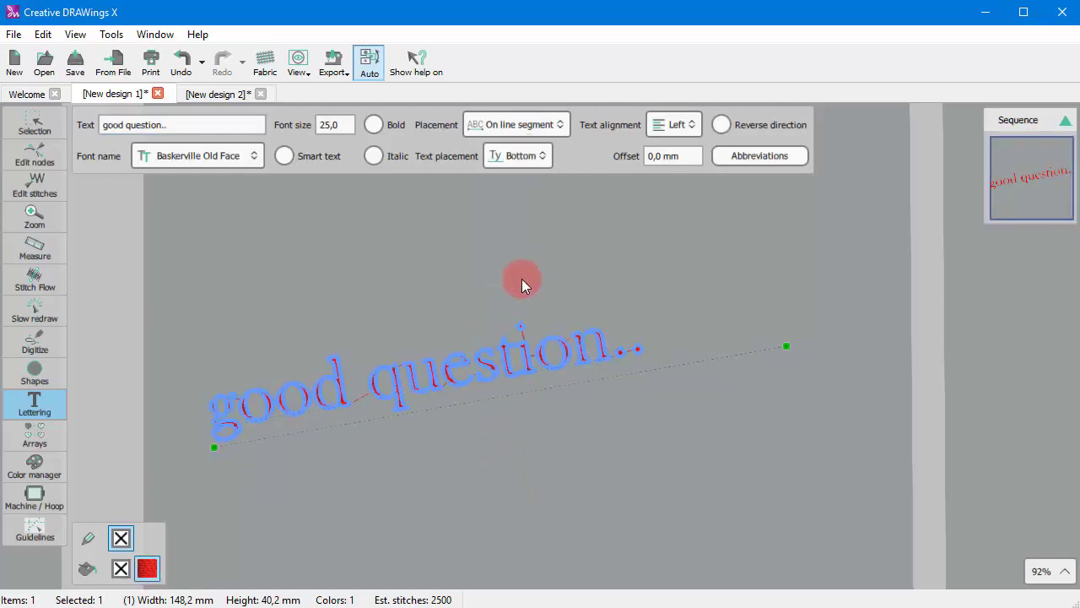
scroll(352, 465, "up", 2)
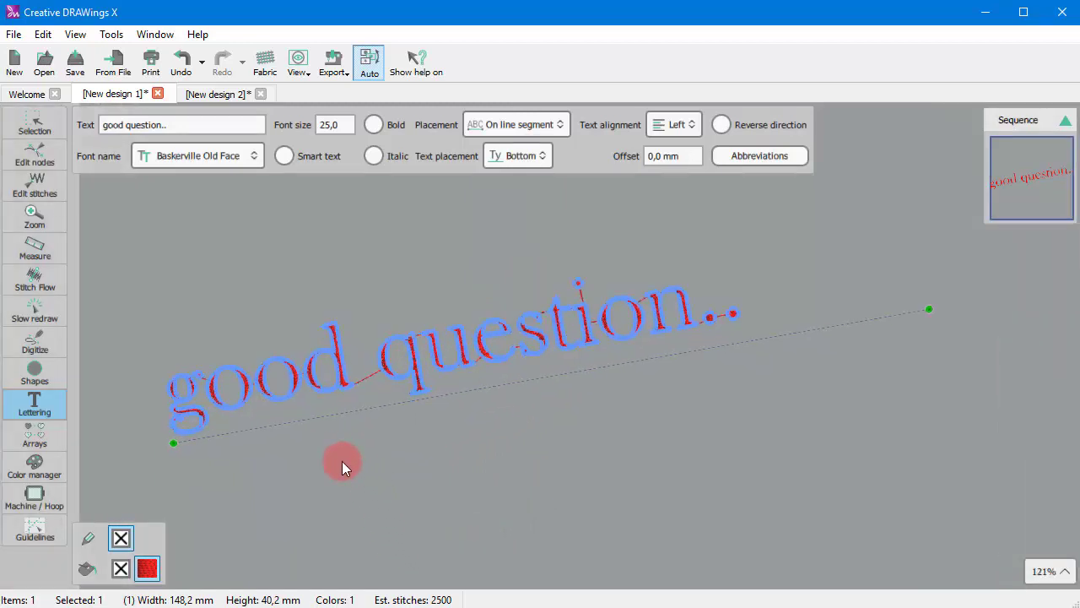
Set the text placement to Ascent so the lettering hangs beneath the line segment.
left_click(514, 156)
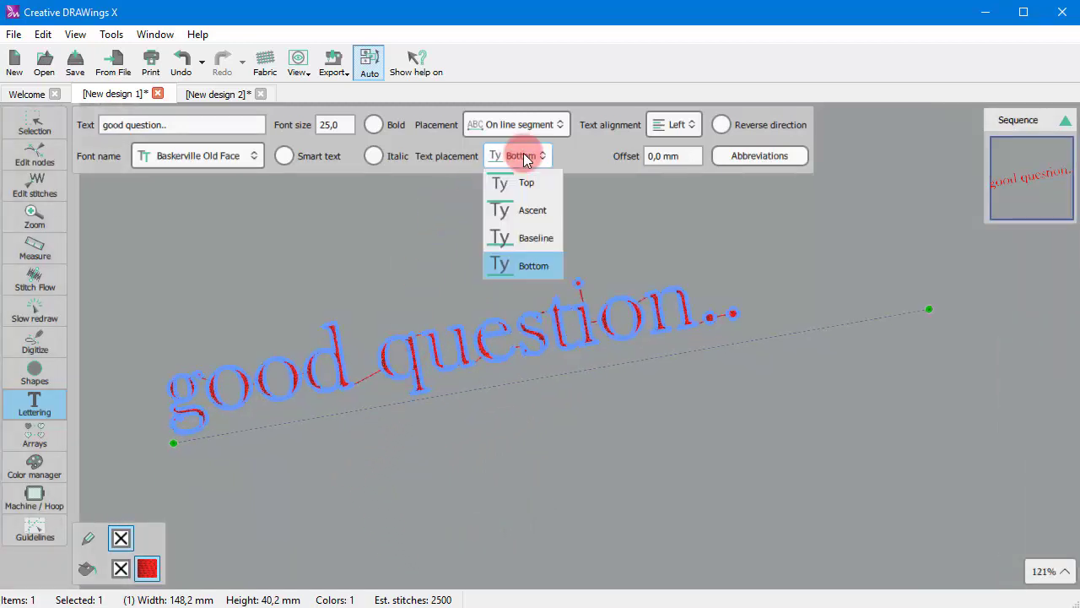
left_click(533, 209)
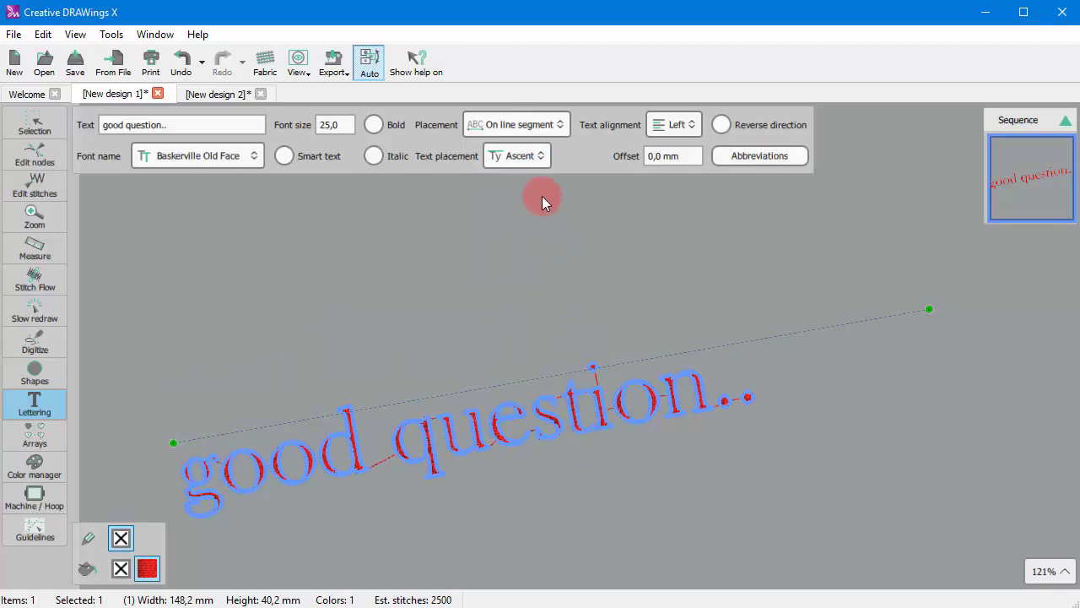
Try the Top text placement on the line segment, and set the text placement to Baseline with Left alignment.
left_click(532, 159)
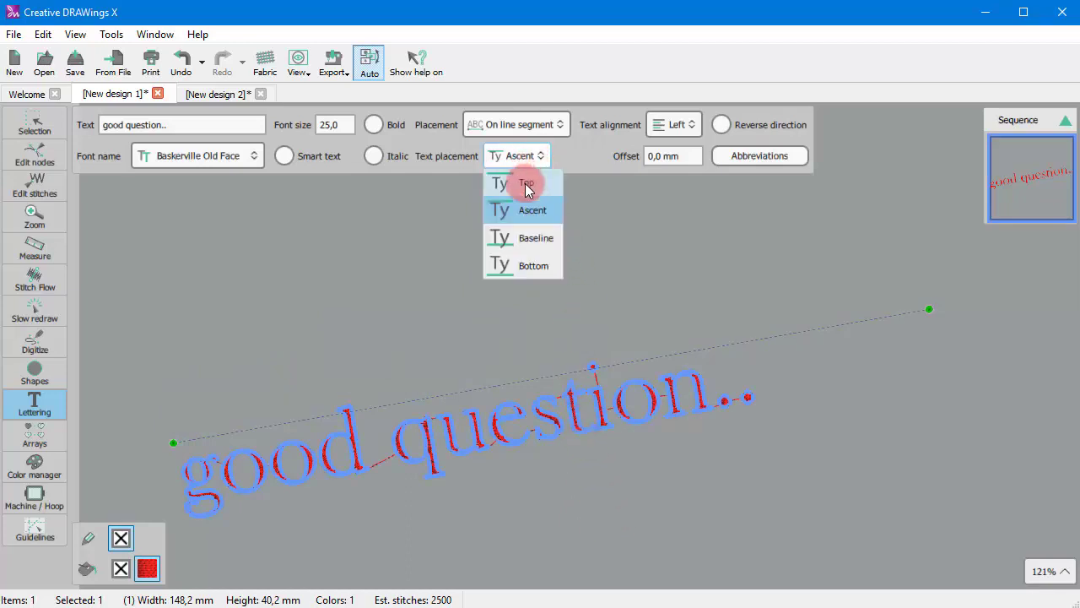
left_click(525, 178)
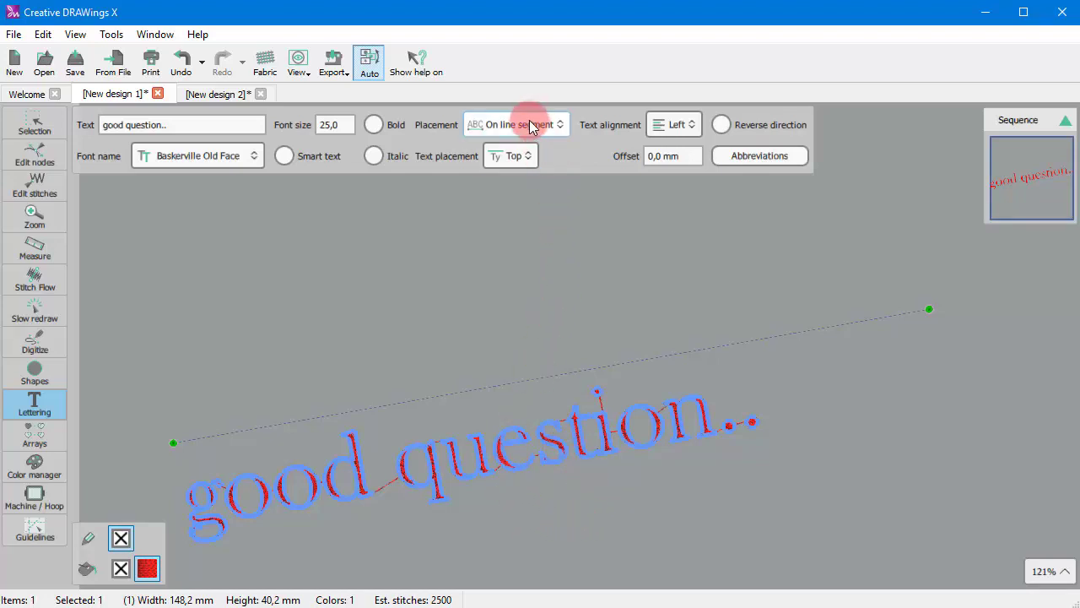
left_click(521, 157)
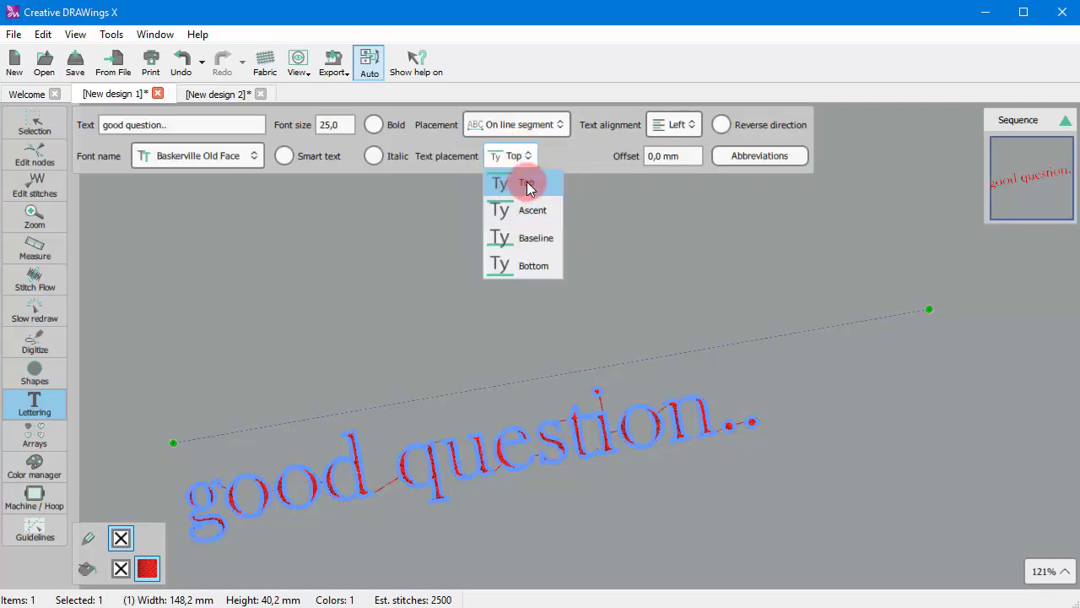
left_click(536, 237)
left_click(673, 125)
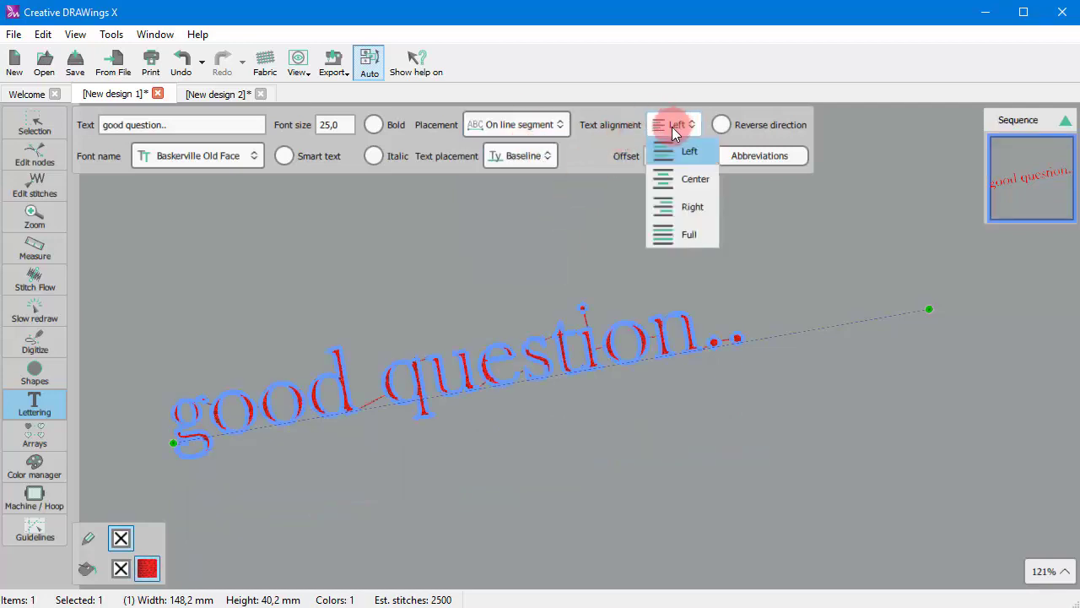
left_click(668, 144)
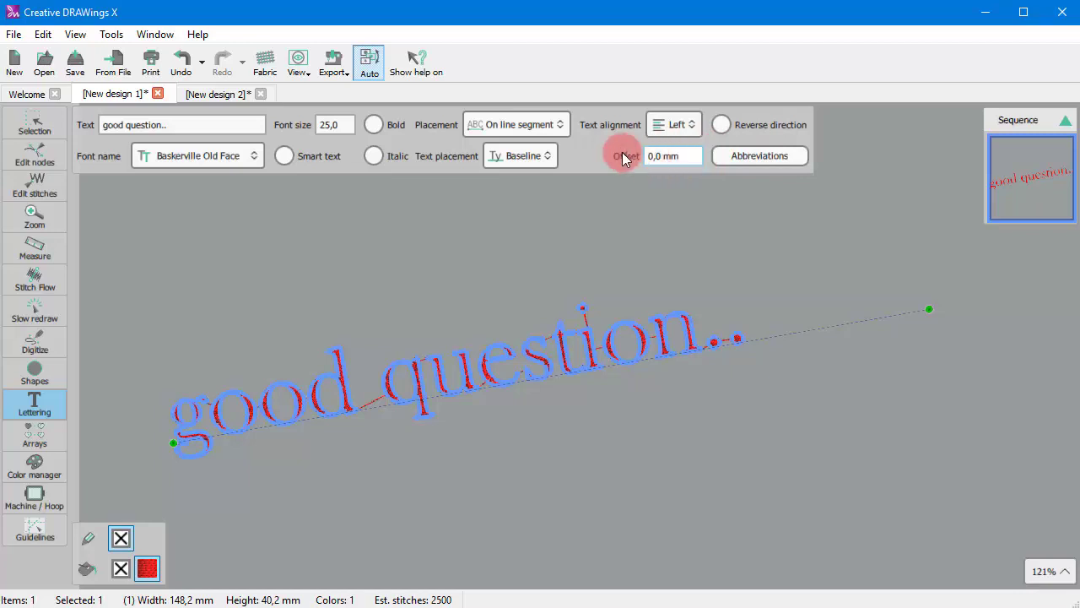
Place the lettering on an arc and move the arc's end and middle nodes to form a flatter, nearly symmetrical curve.
left_click(545, 125)
left_click(525, 208)
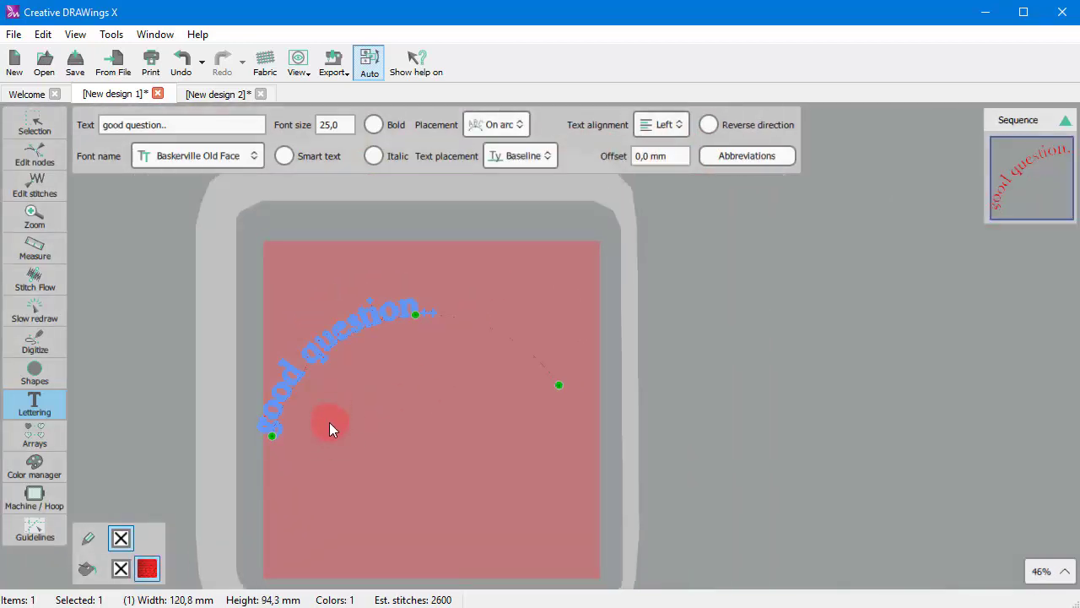
scroll(393, 333, "up", 1)
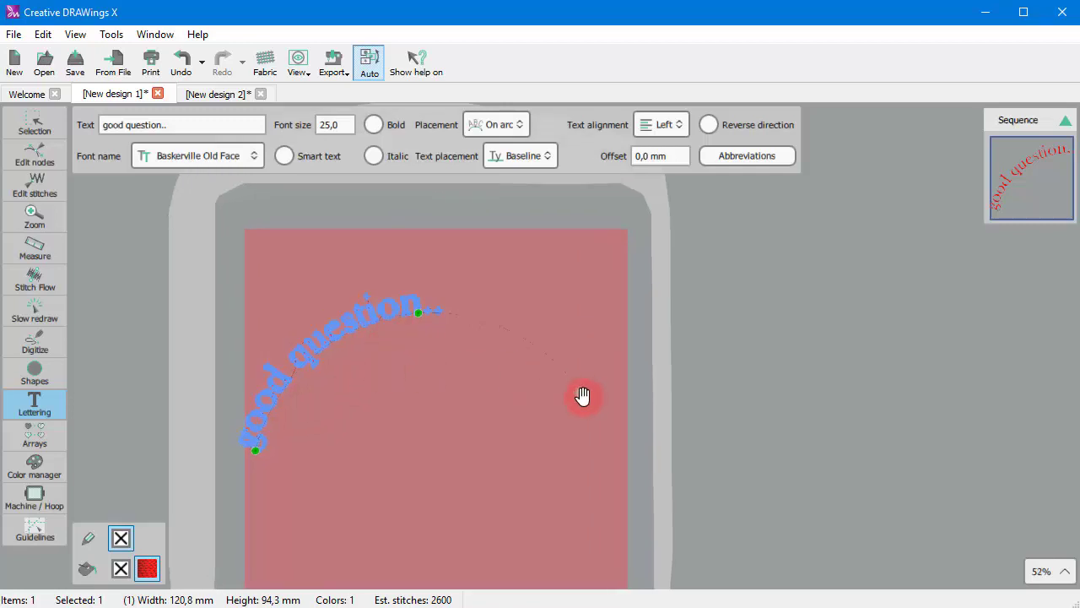
left_click_drag(582, 396, 590, 404)
left_click_drag(254, 453, 283, 448)
left_click_drag(591, 404, 610, 443)
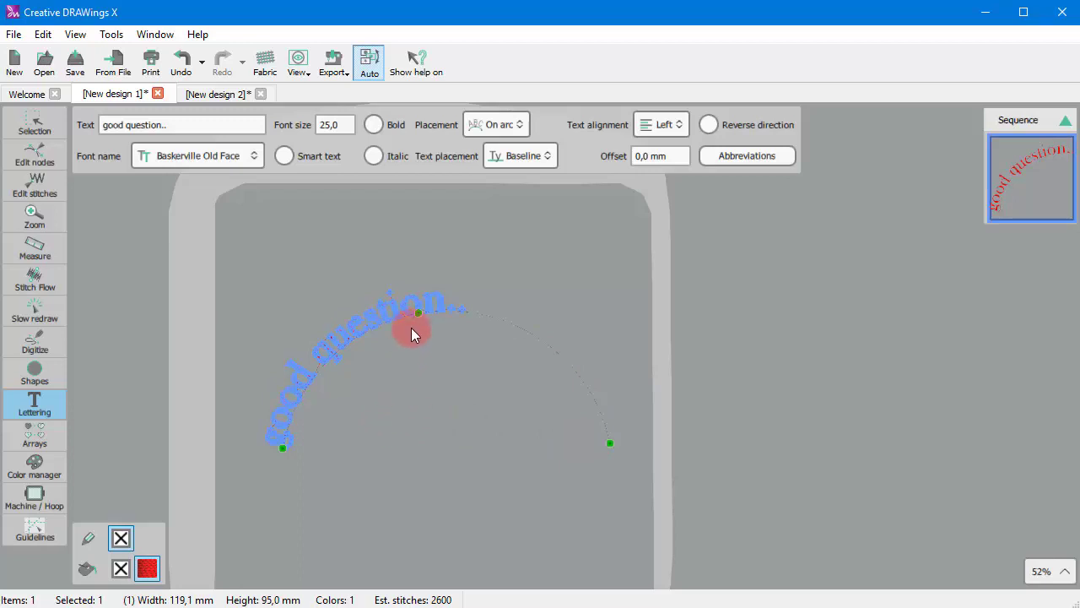
left_click_drag(416, 314, 433, 356)
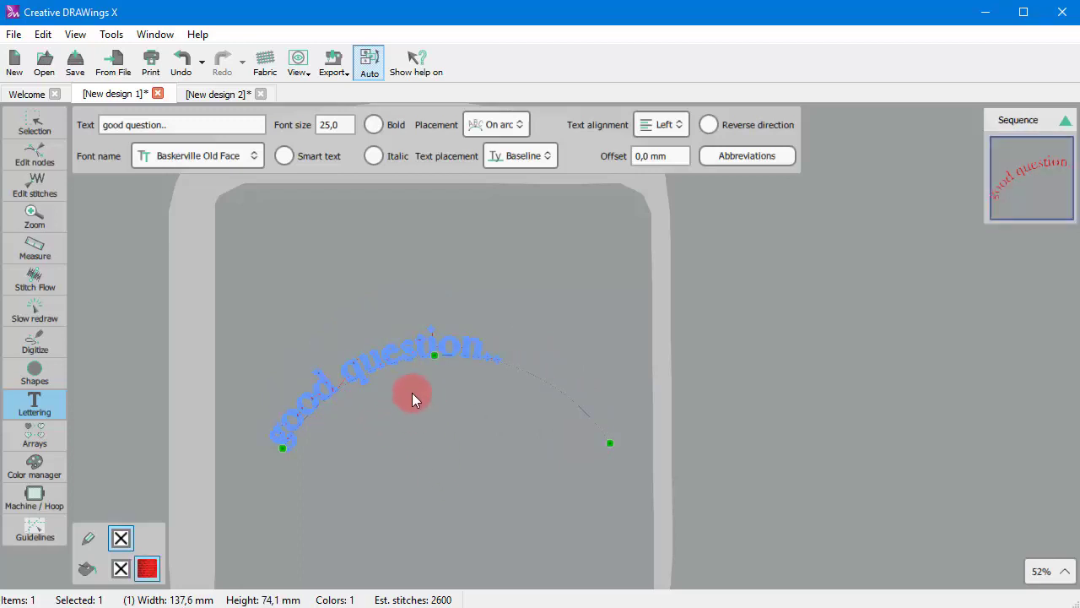
Set the text alignment of the lettering on the arc to Center.
scroll(412, 392, "up", 4)
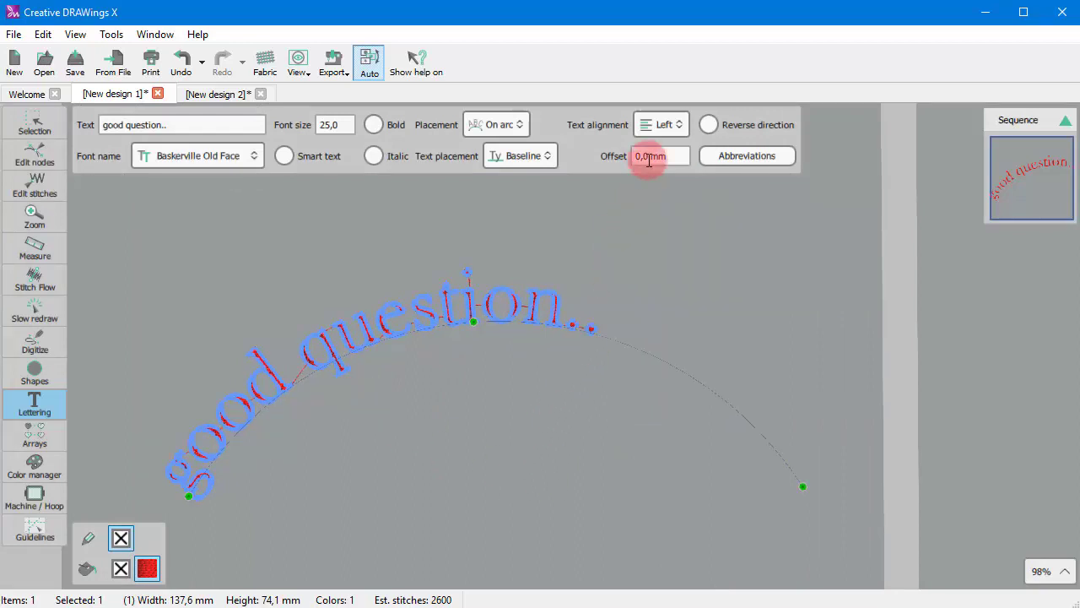
left_click(658, 125)
left_click(668, 179)
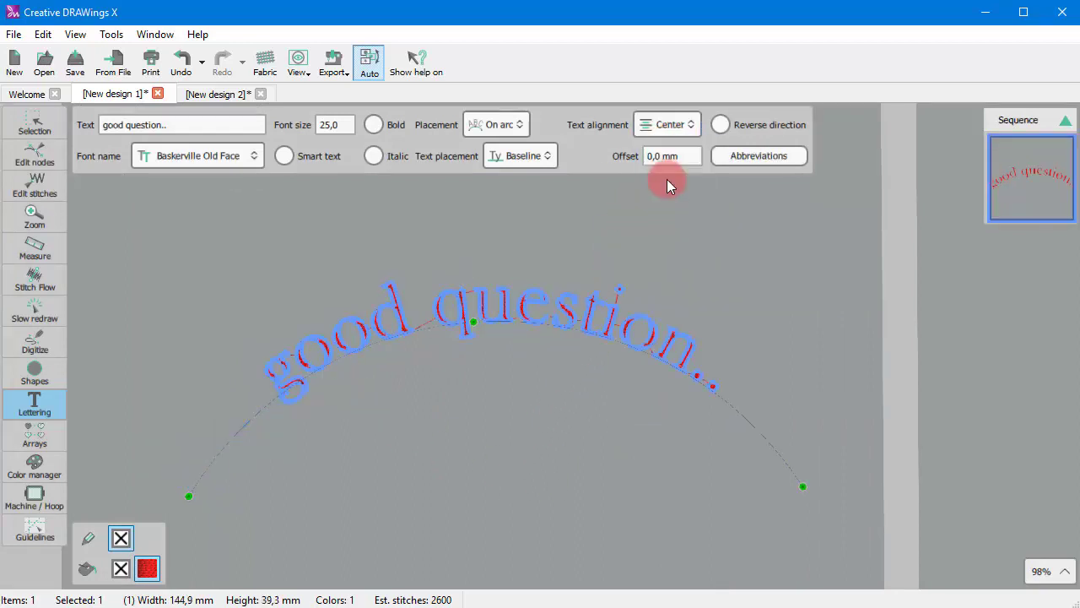
Try the Bottom text placement for the lettering on the arc, and return it to Baseline.
left_click(543, 161)
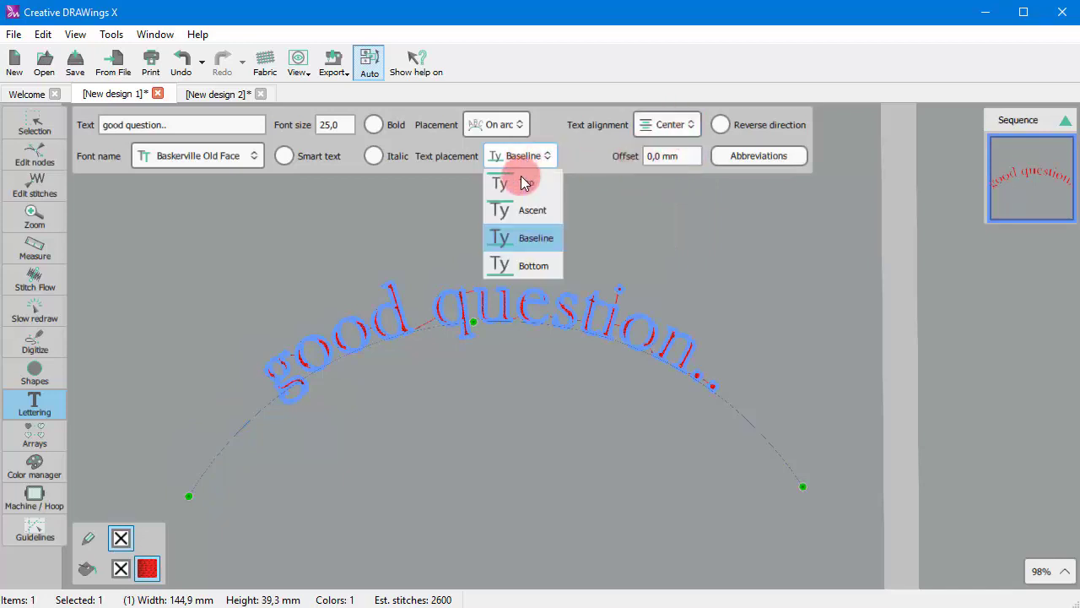
left_click(525, 265)
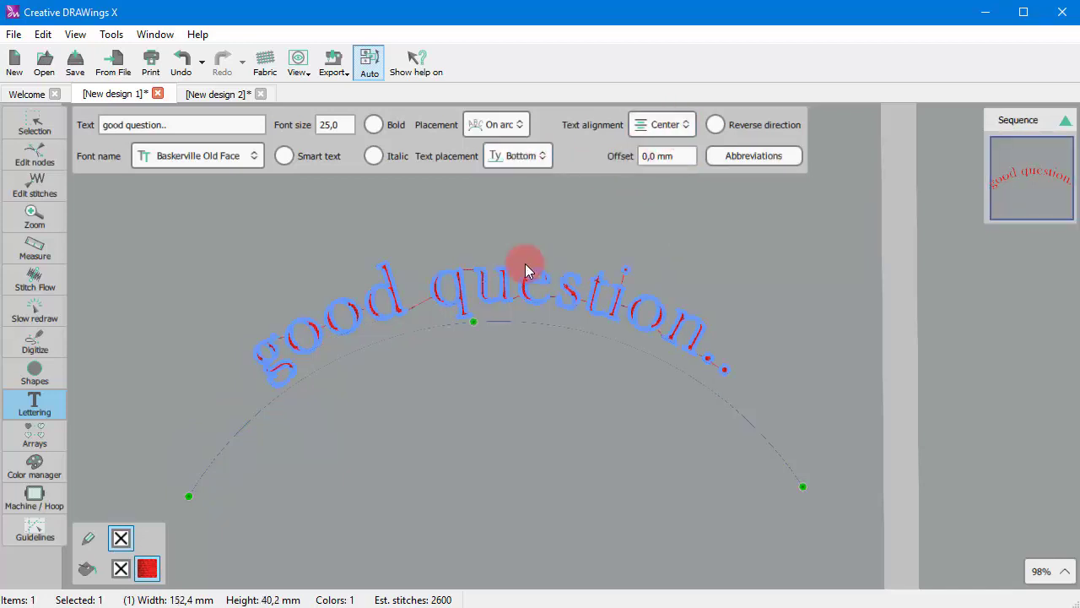
left_click(521, 155)
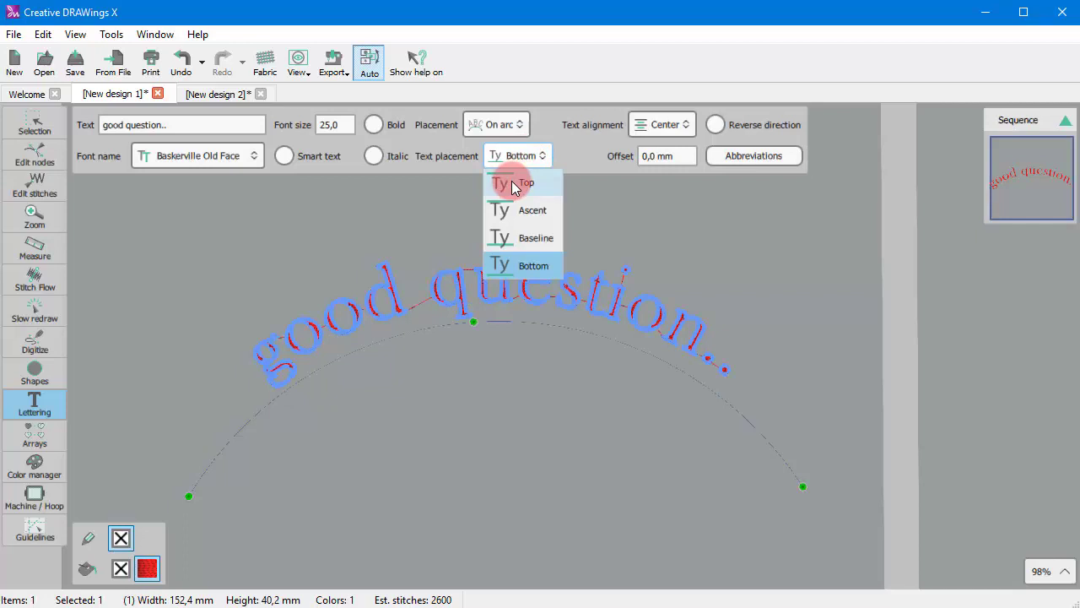
left_click(540, 240)
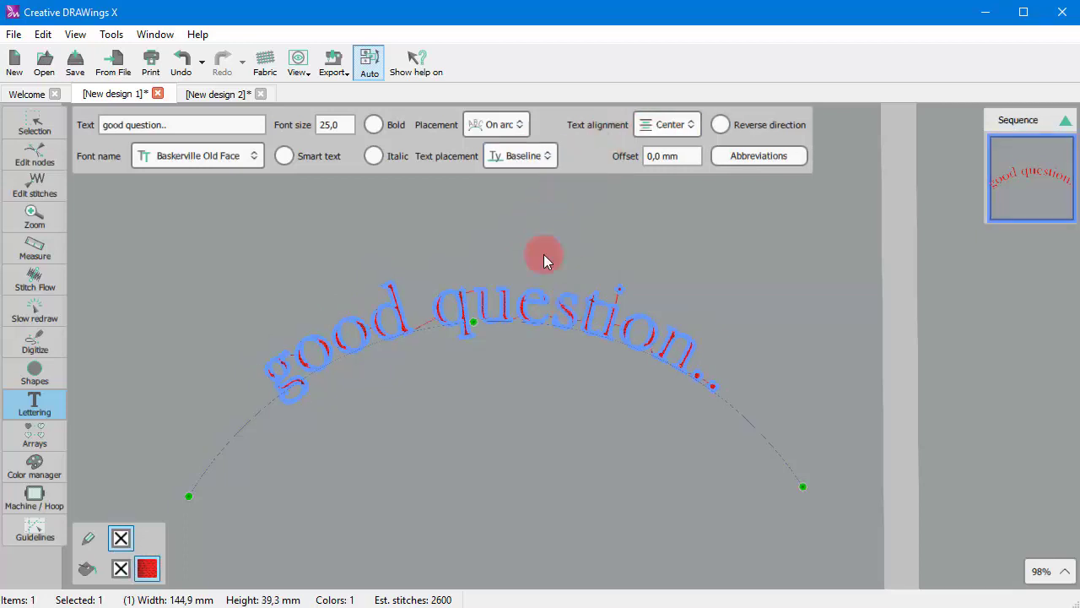
Set the lettering's placement to On user path and move the text with its path slightly down and to the left.
left_click(498, 125)
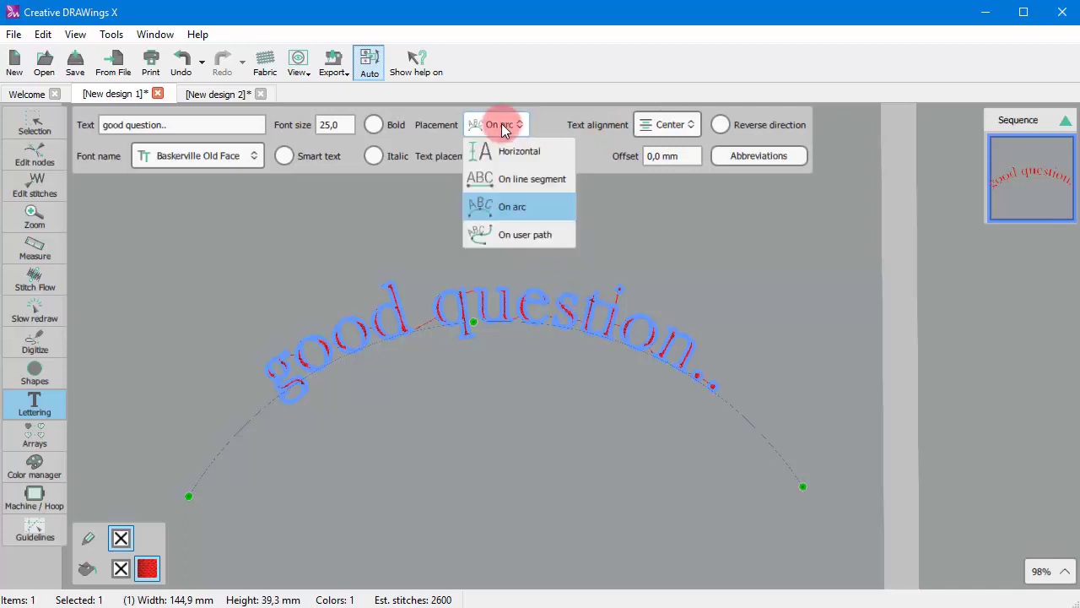
left_click(523, 235)
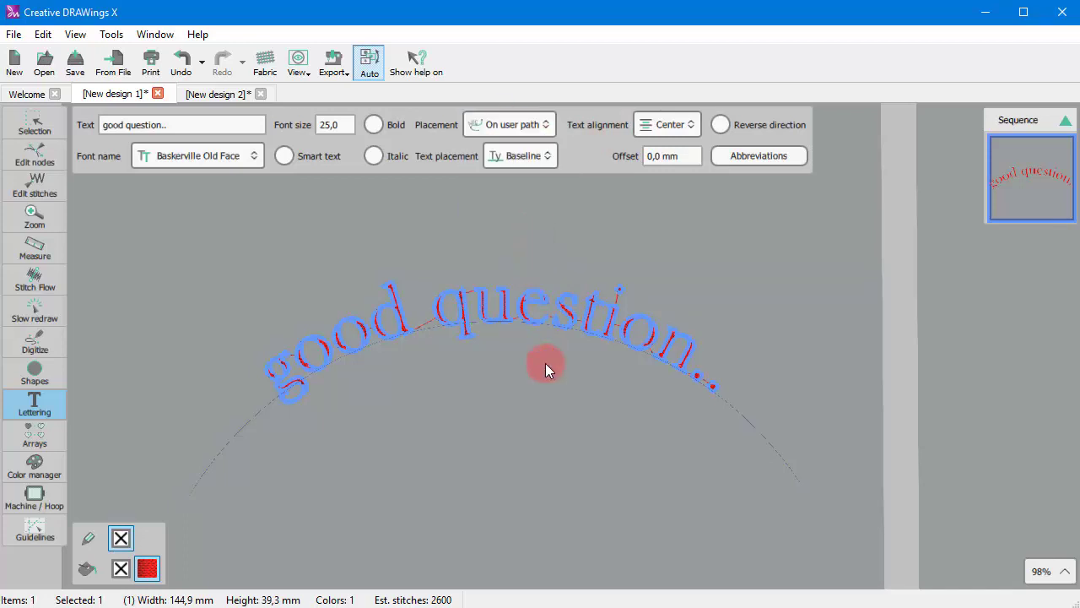
left_click_drag(603, 377, 484, 336)
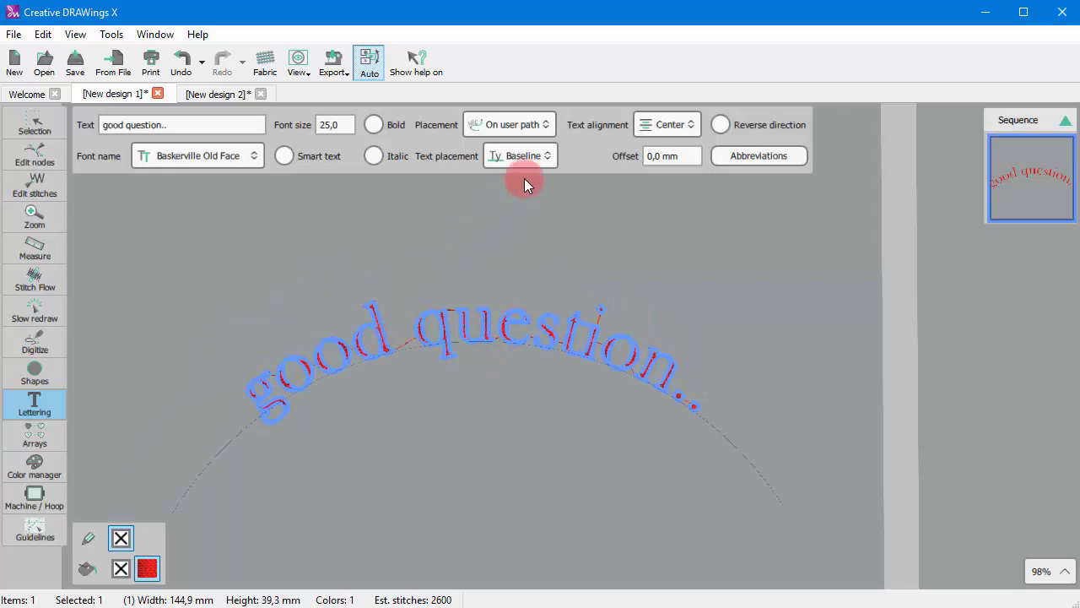
Try the Left, Center and Right text alignments on the user path, and return the alignment to Center.
left_click(664, 124)
left_click(653, 157)
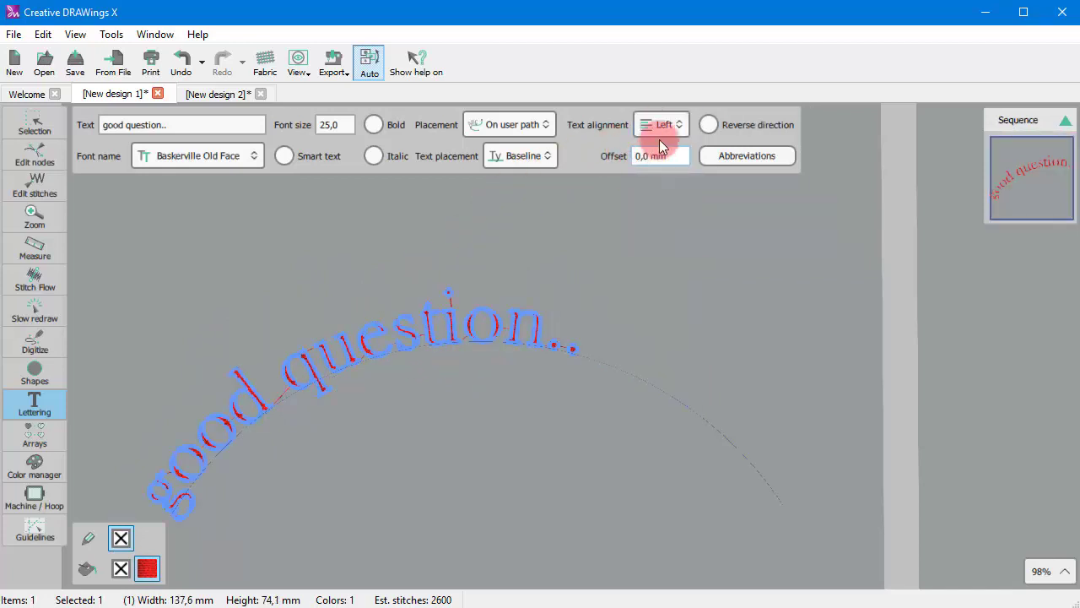
left_click(668, 127)
left_click(671, 174)
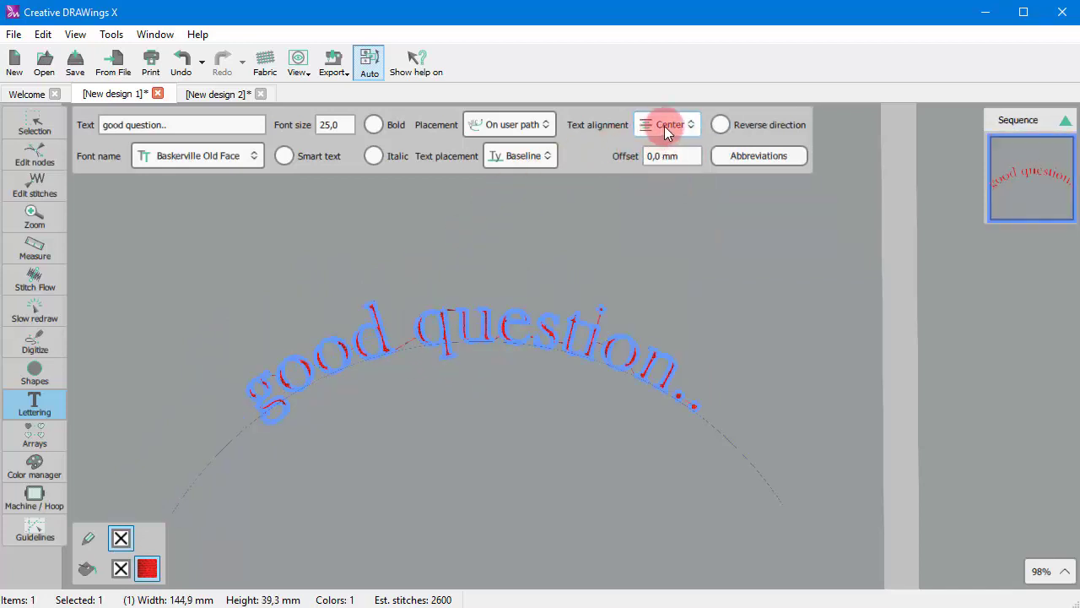
left_click(664, 125)
left_click(673, 210)
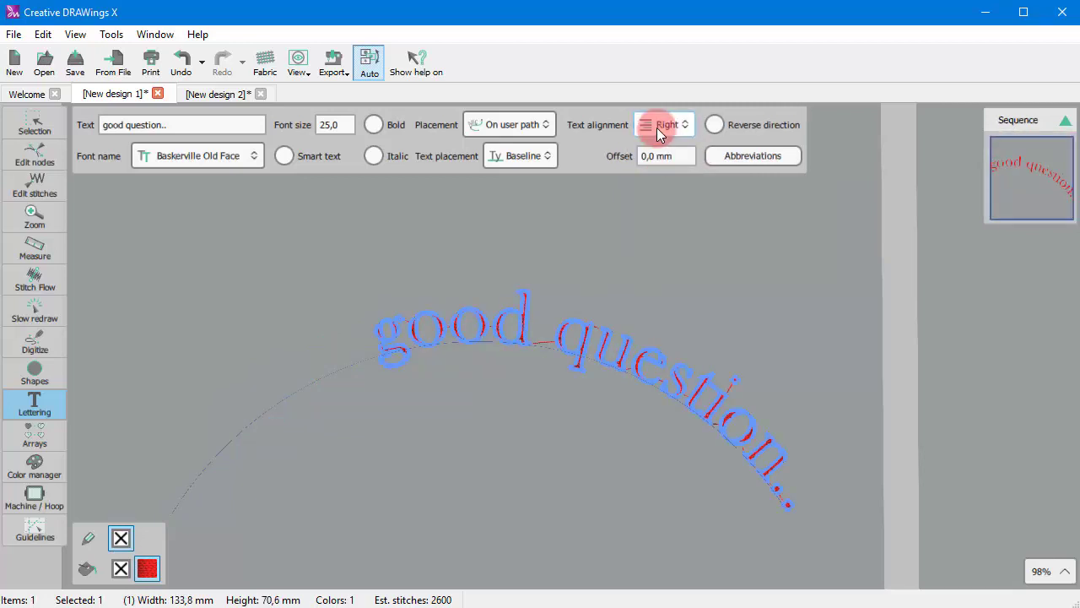
left_click(657, 126)
left_click(663, 180)
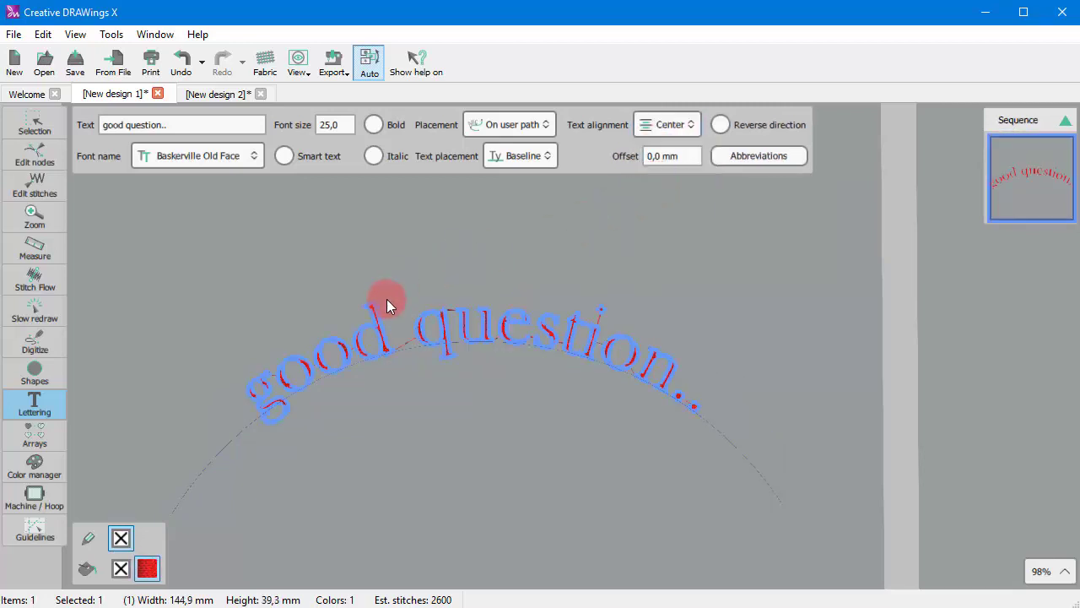
Edit the path's nodes by adding a node below the gap between the two words and deleting the original middle node.
left_click(48, 162)
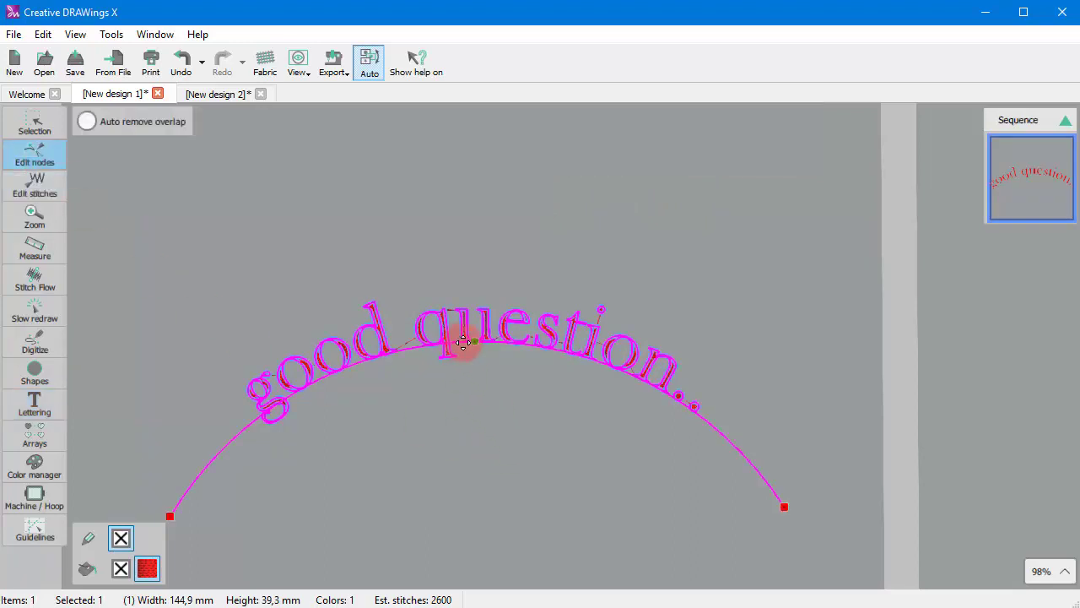
left_click_drag(410, 349, 434, 345)
right_click(408, 348)
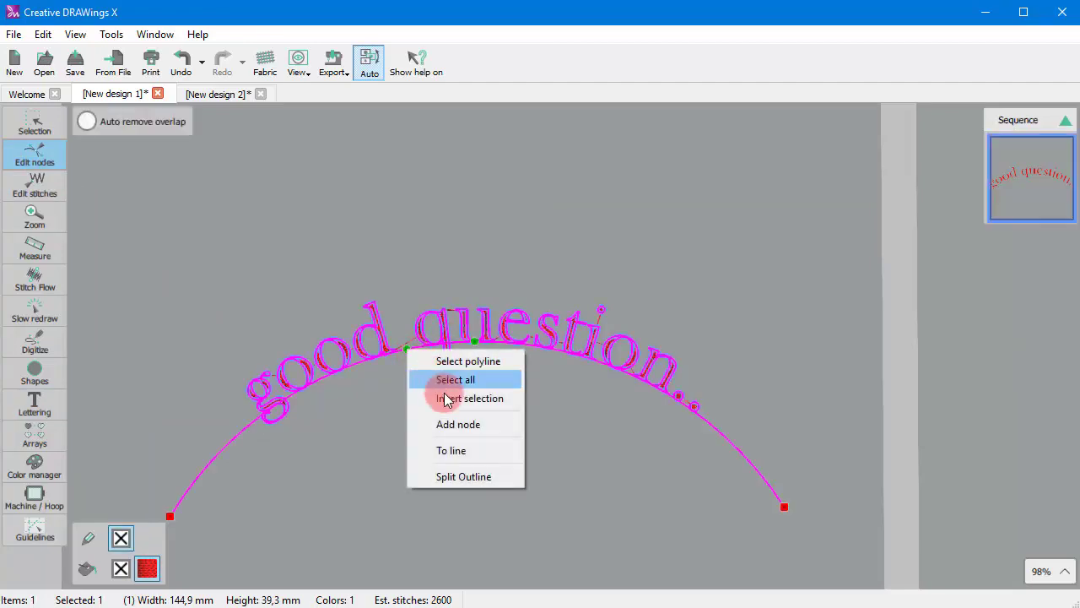
left_click(473, 420)
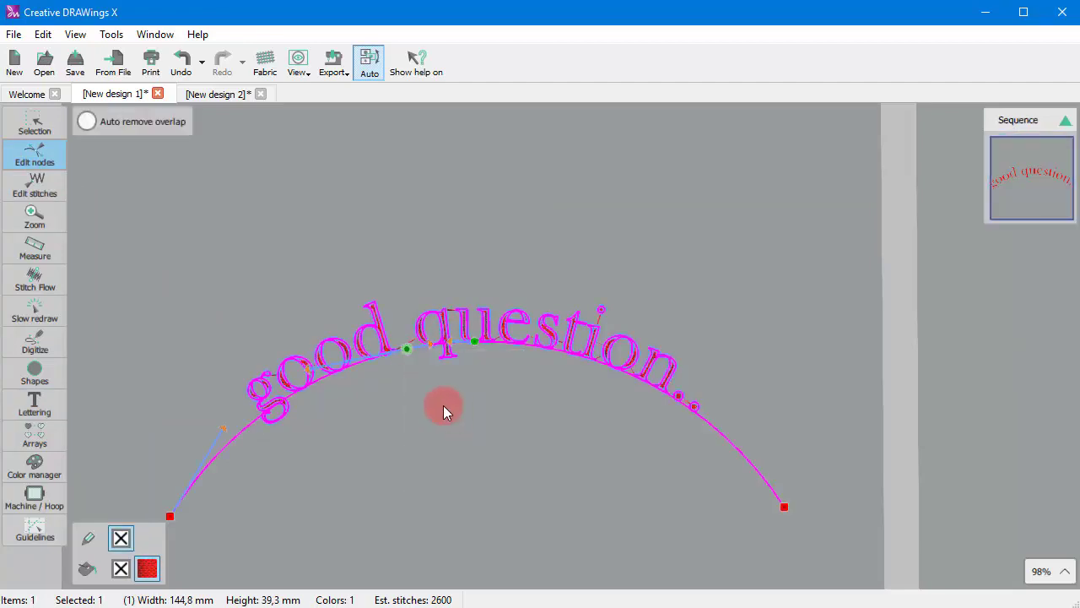
left_click(475, 339)
key("Delete")
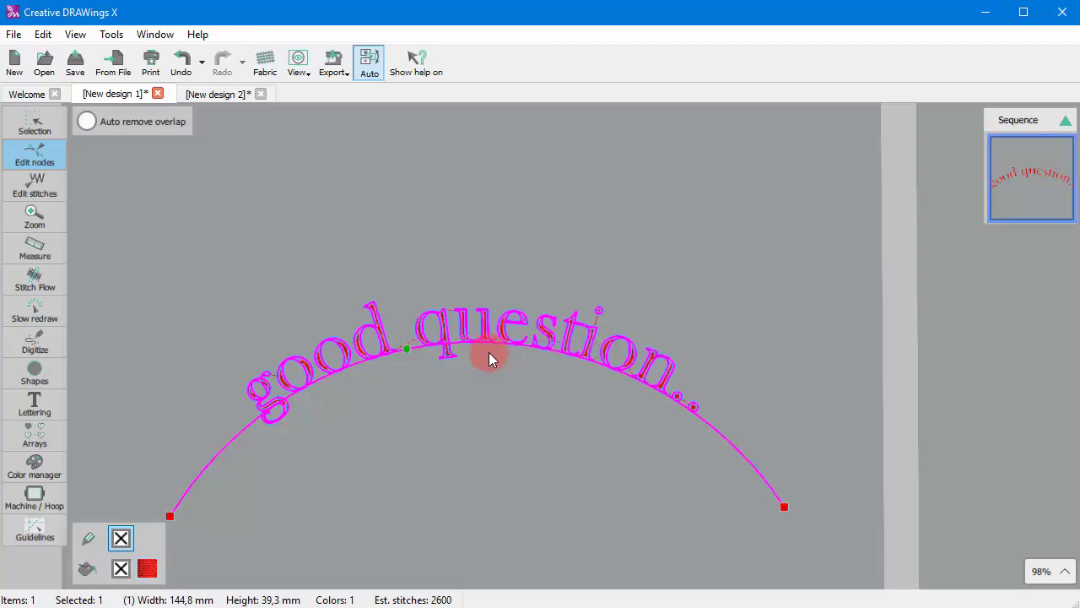
Convert the path's left segment to a straight line and bend the right segment into an S-shaped curve.
right_click(330, 375)
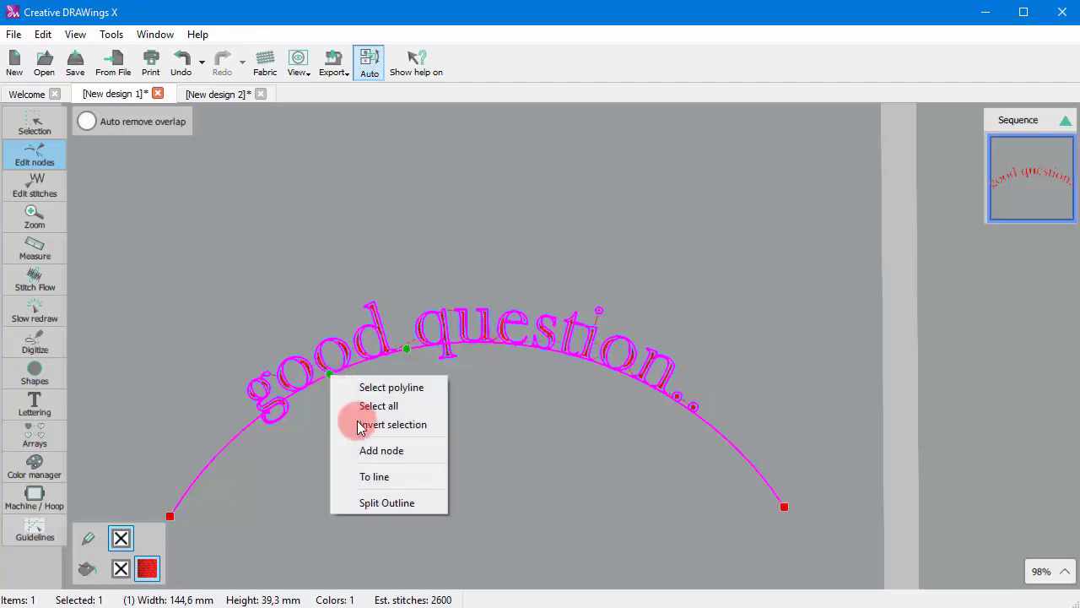
left_click(398, 484)
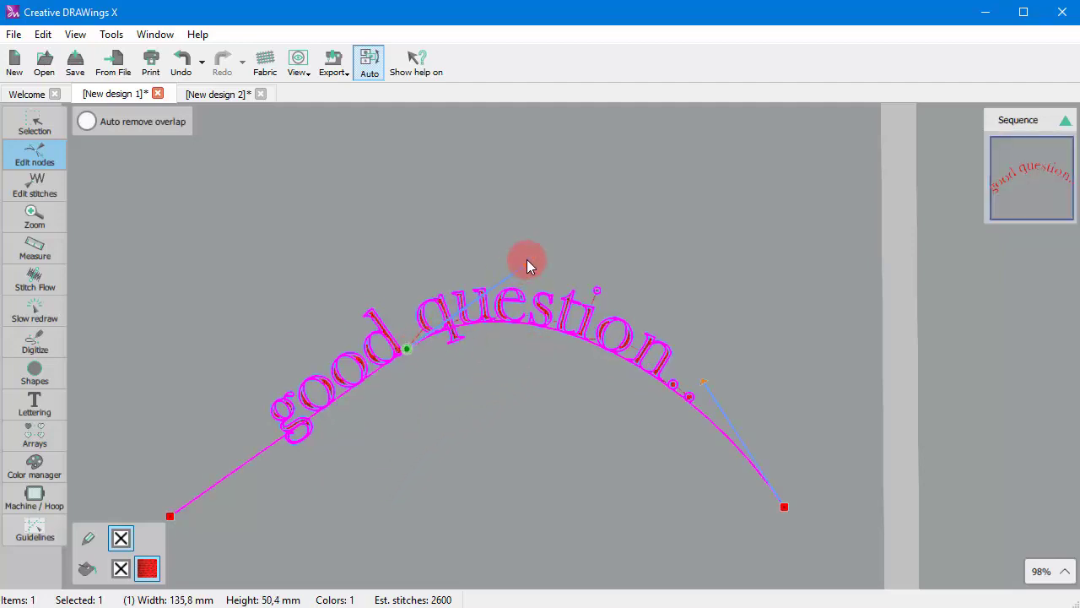
left_click_drag(525, 263, 678, 574)
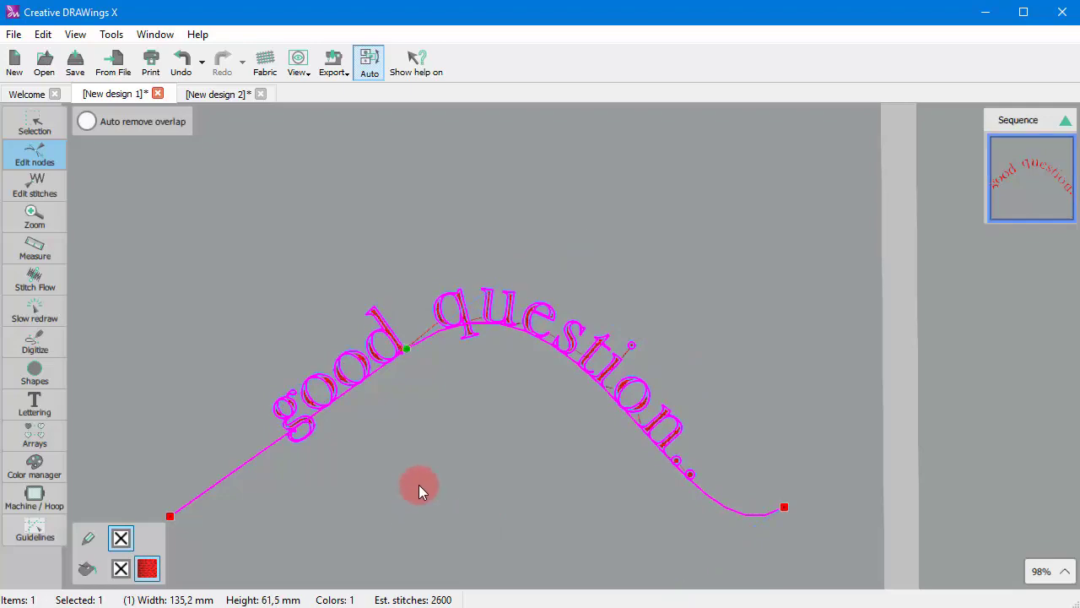
left_click(471, 485)
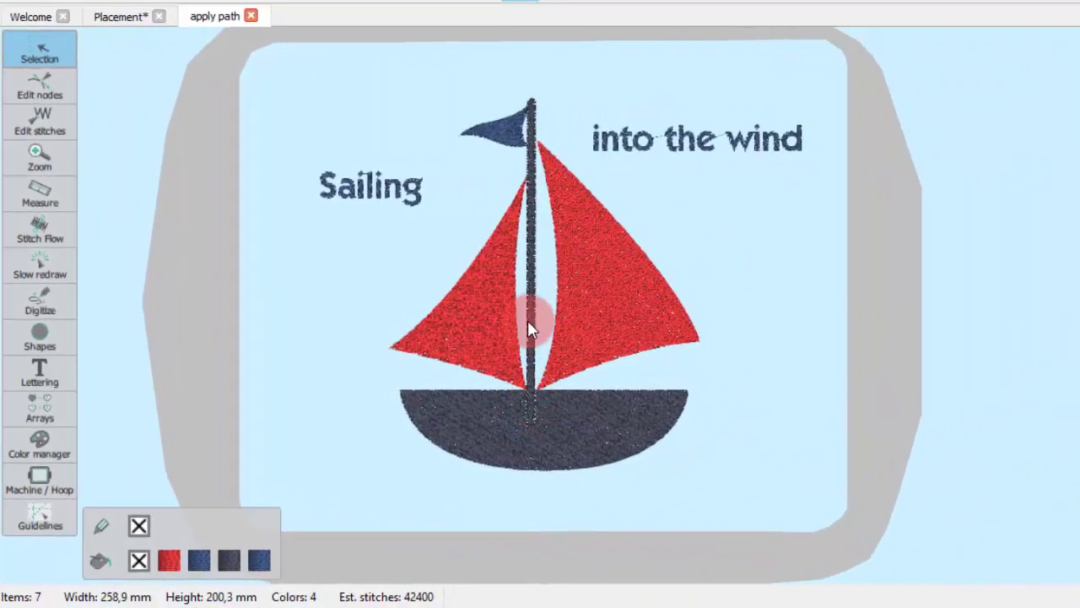
Create an Autoborder around the left sail, to the outside at 2,0 mm distance with the Running type.
scroll(527, 324, "up", 2)
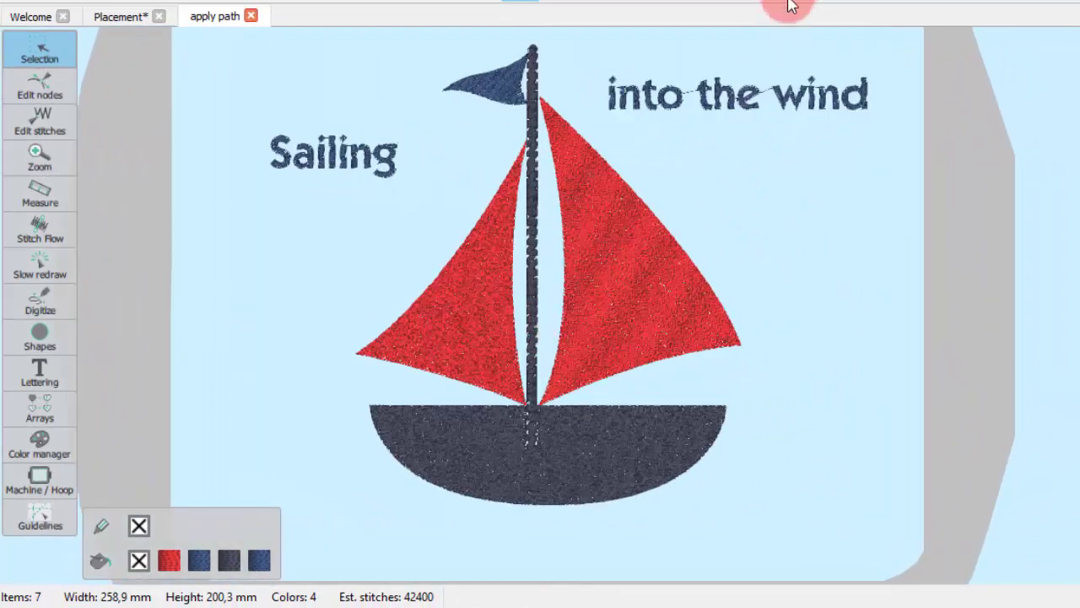
scroll(748, 78, "up", 1)
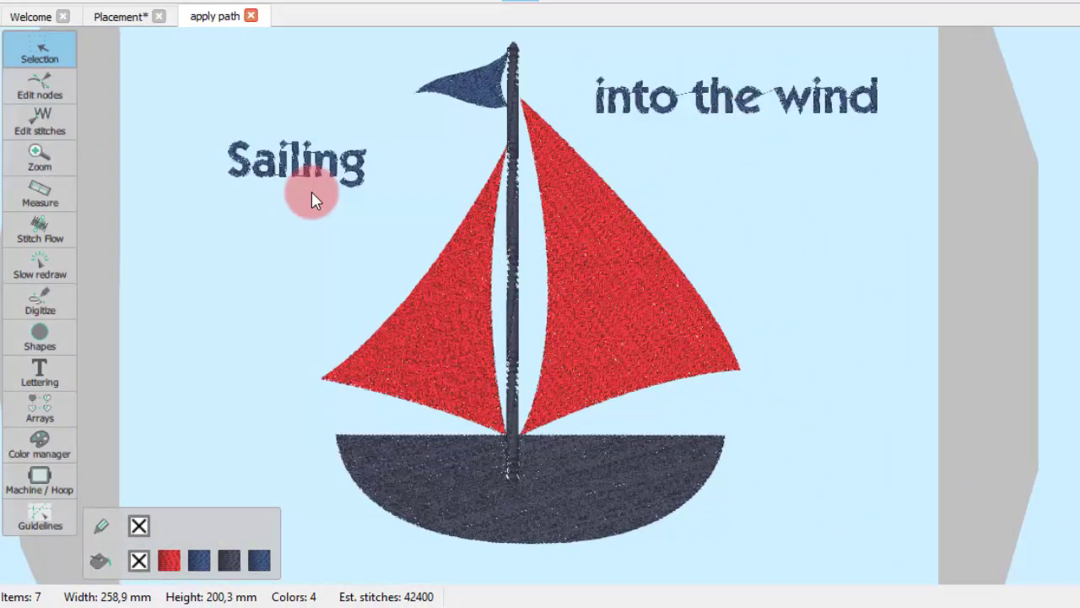
left_click(446, 322)
left_click(627, 309, "shift")
left_click(447, 306)
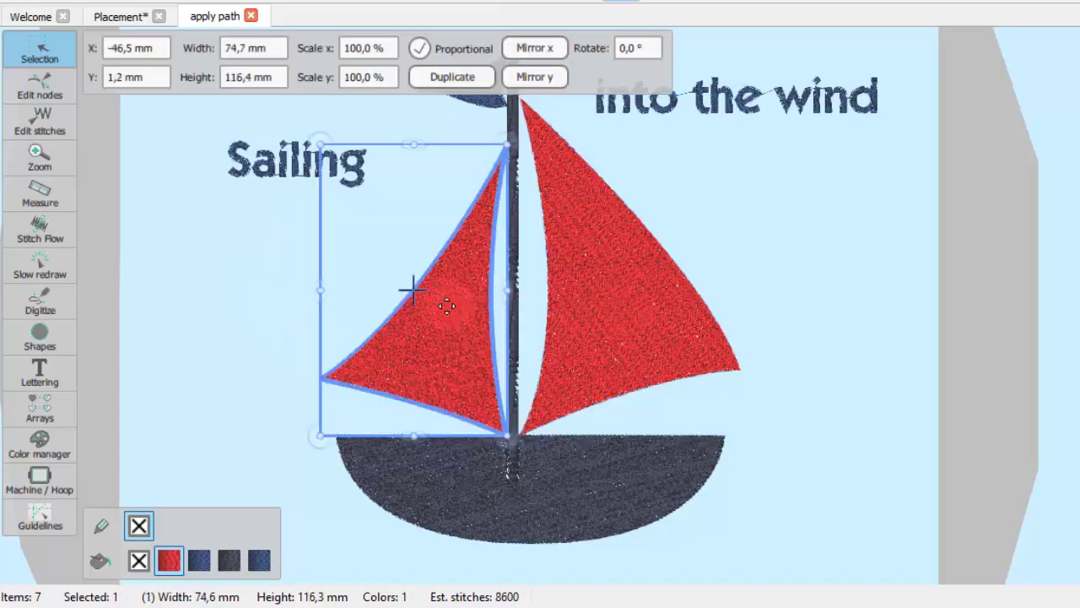
right_click(446, 306)
left_click(498, 318)
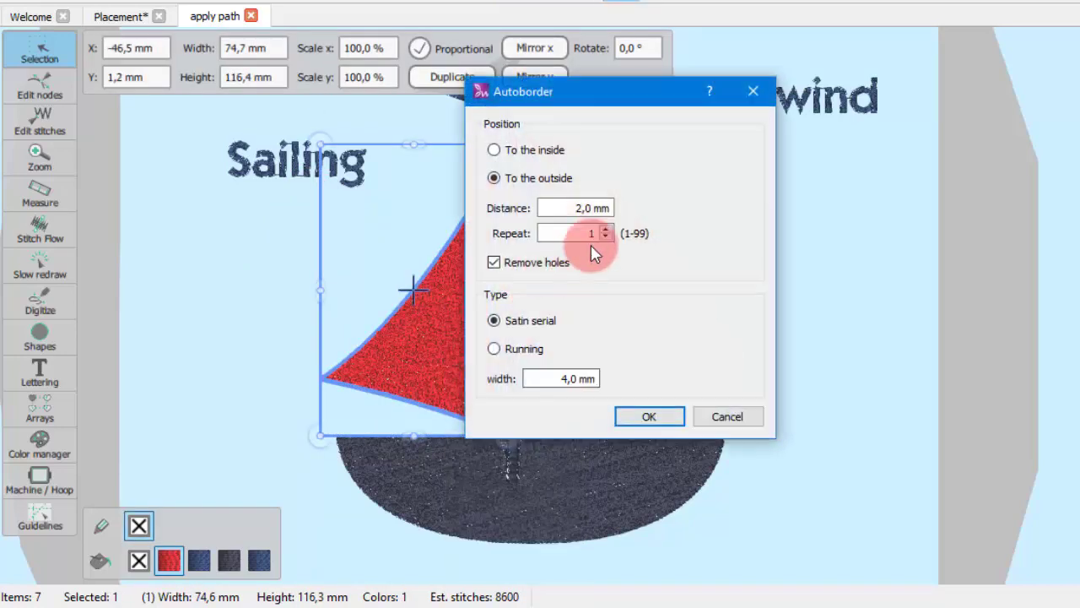
left_click(495, 348)
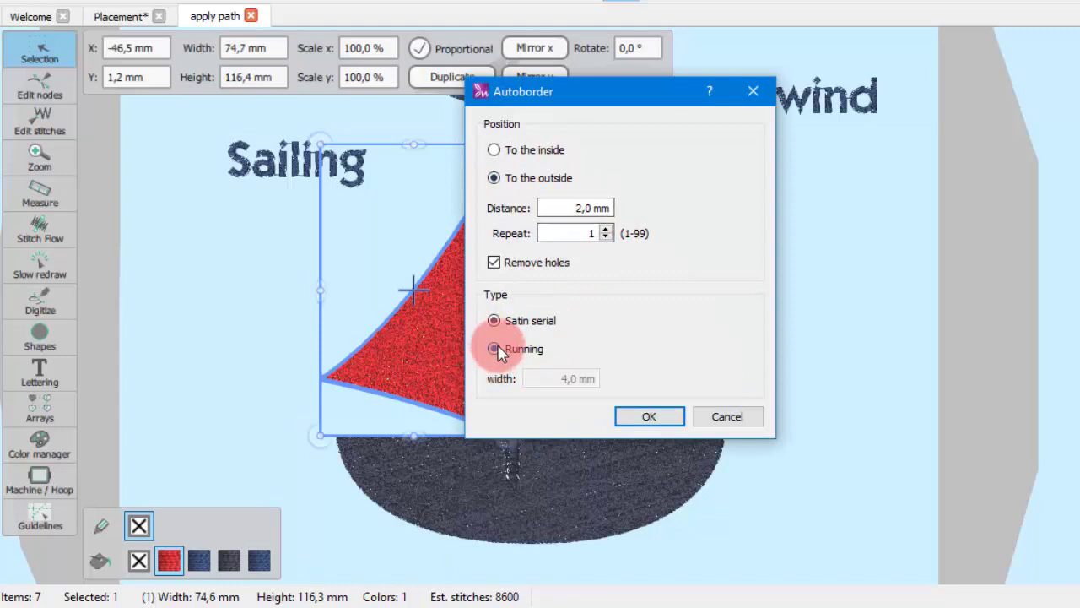
left_click(649, 427)
Create an Autoborder around the right sail, to the outside at 2,0 mm distance with the Running type.
left_click(590, 276)
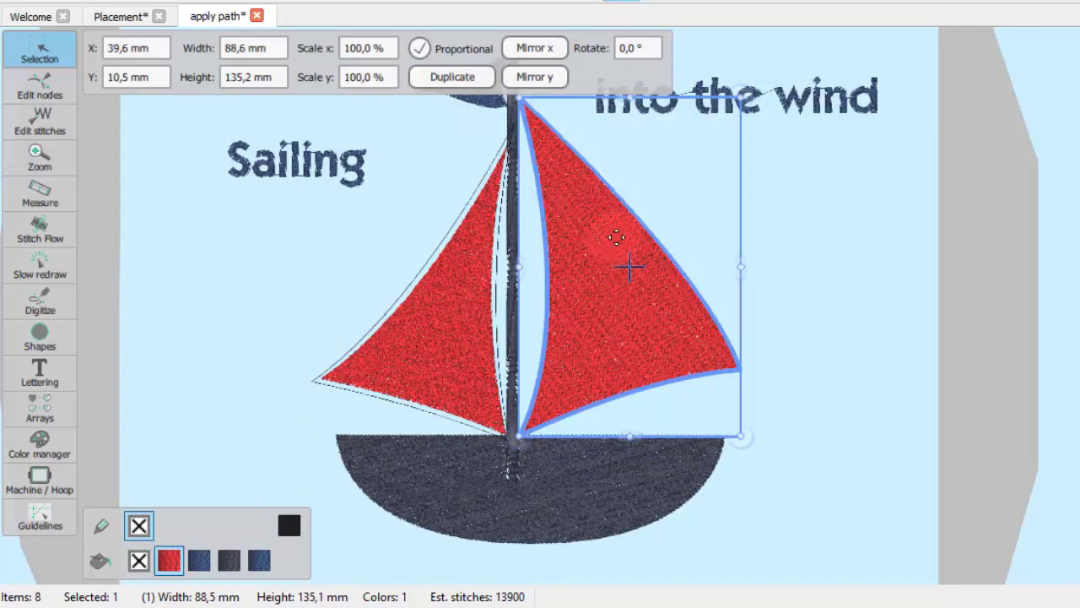
right_click(604, 250)
left_click(641, 264)
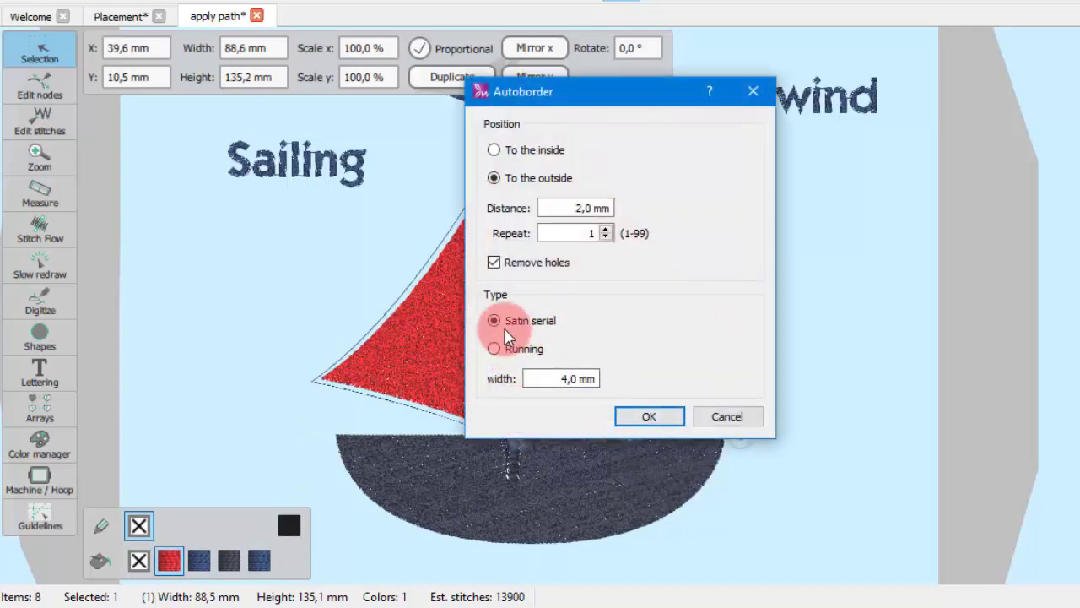
left_click(522, 350)
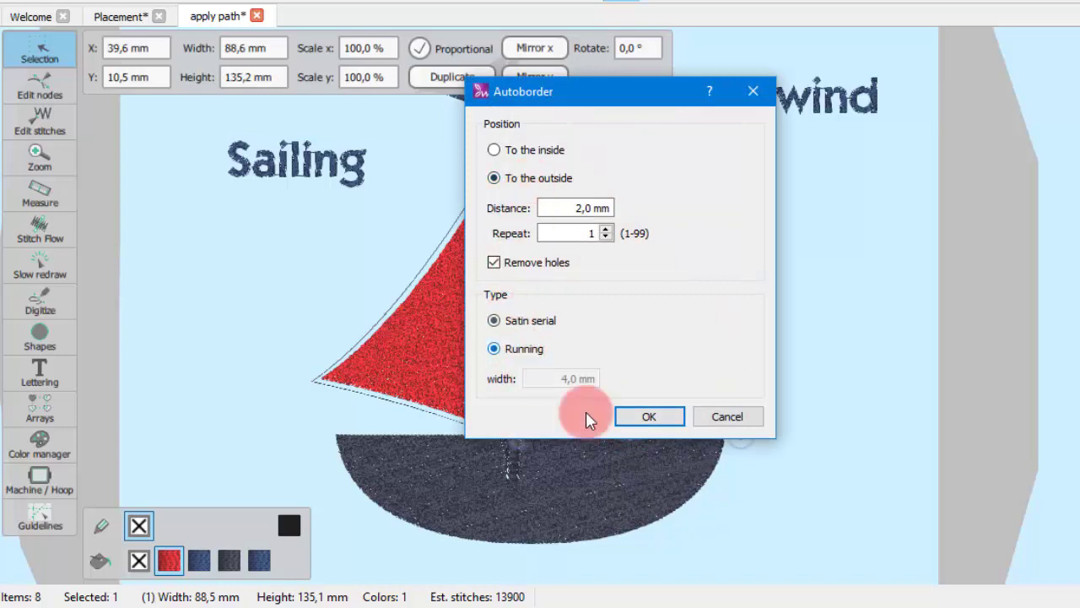
left_click(643, 415)
left_click(788, 341)
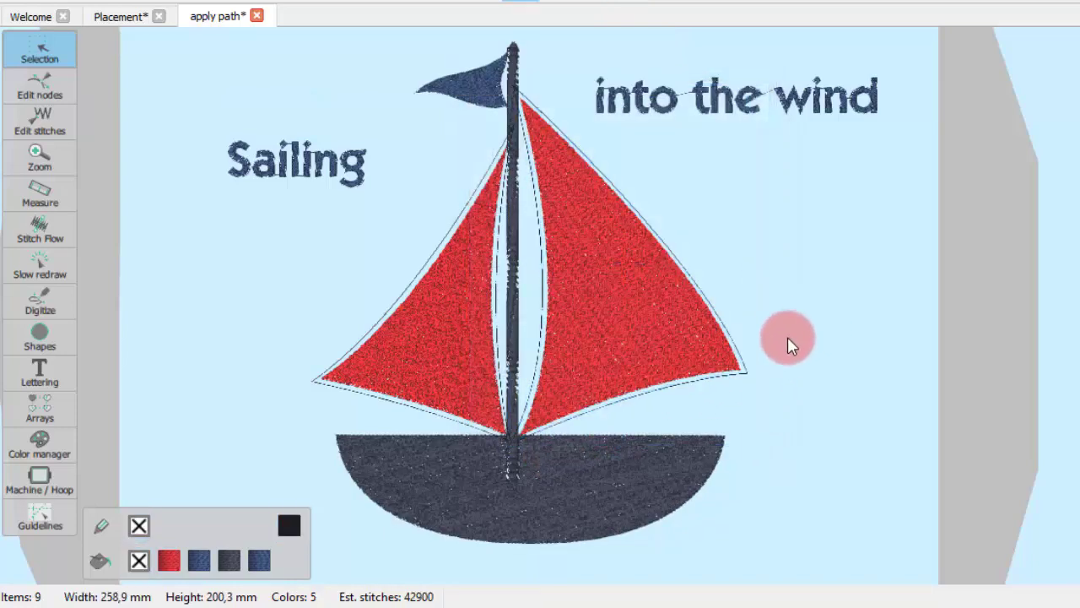
Split the left sail's border outline on its outer slanted edge, just above the lower outer corner and just below the mast-side tip.
left_click(422, 266)
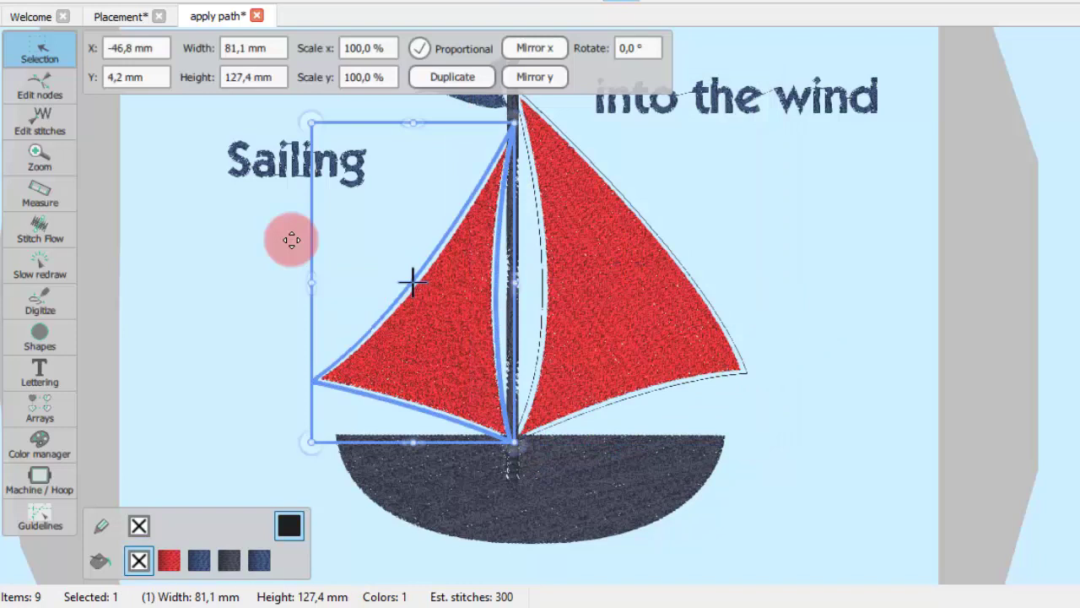
left_click(43, 81)
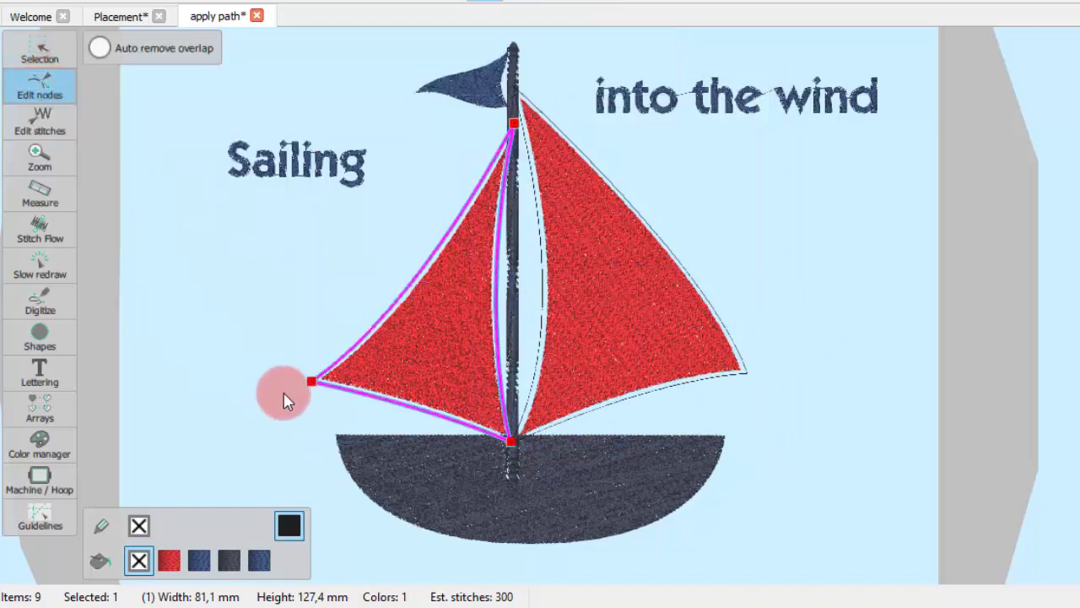
right_click(323, 369)
left_click(368, 509)
left_click(500, 154)
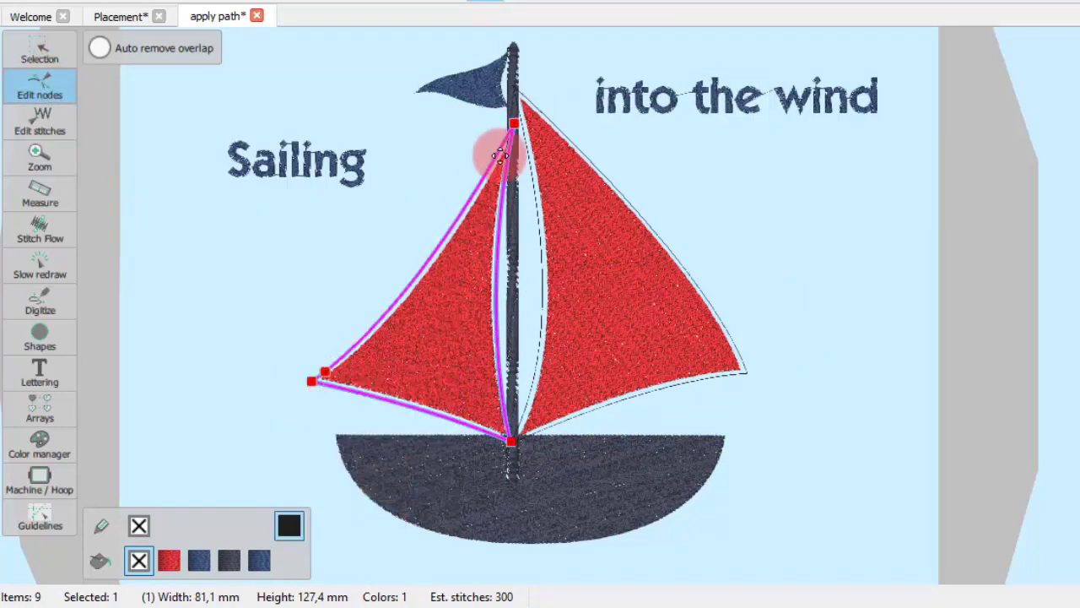
left_click_drag(499, 154, 500, 142)
right_click(500, 142)
left_click(499, 148)
right_click(510, 139)
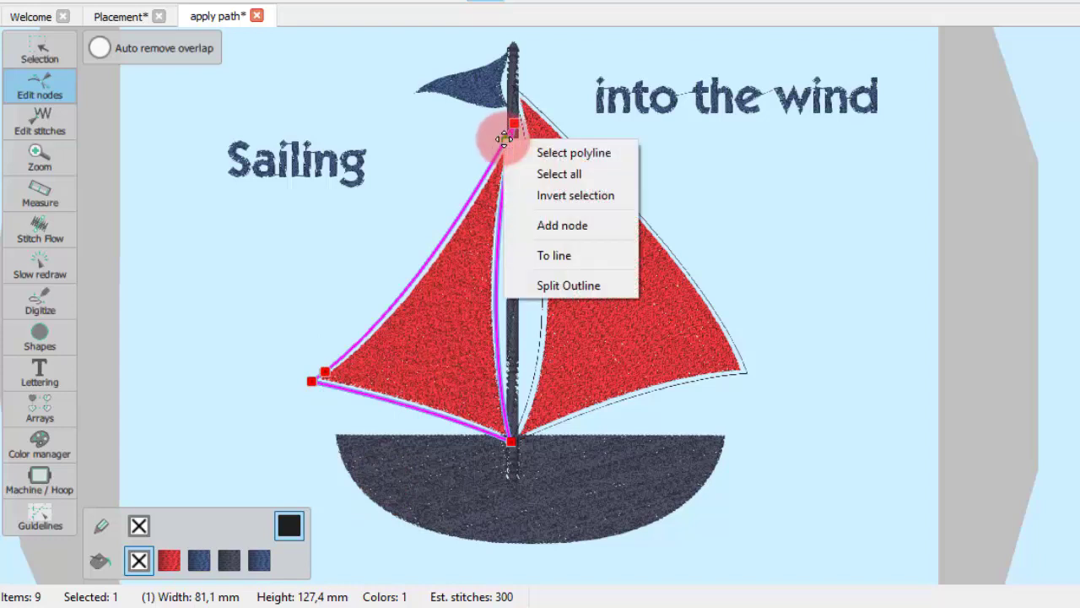
left_click(555, 280)
Split the right sail's border outline on its outer slanted edge, just below the top tip and just above the lower outer corner.
left_click(540, 105)
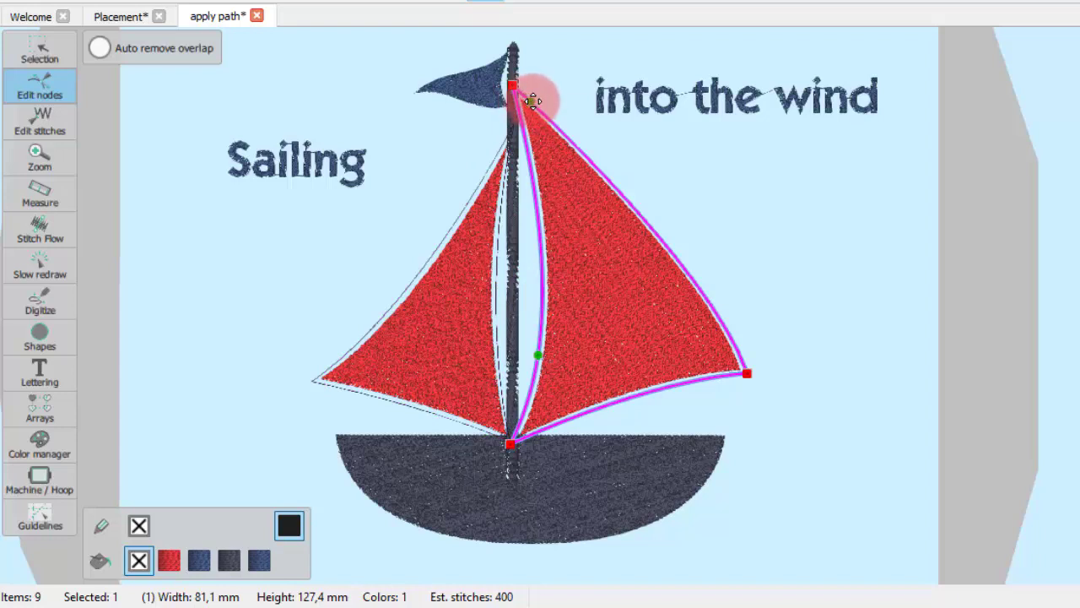
right_click(533, 101)
left_click(596, 244)
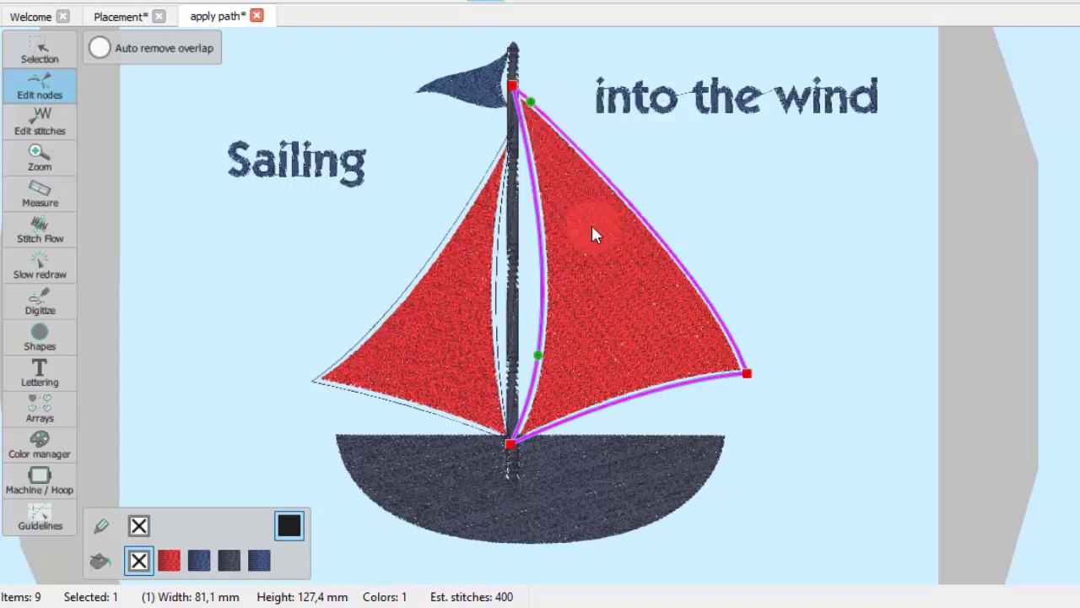
right_click(742, 355)
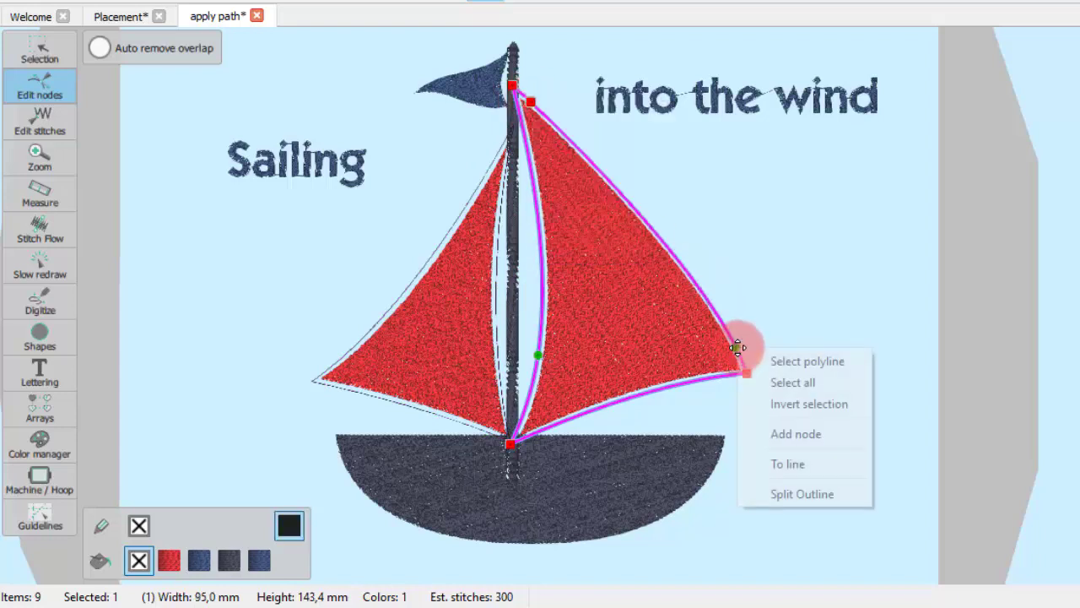
left_click(780, 493)
left_click(807, 299)
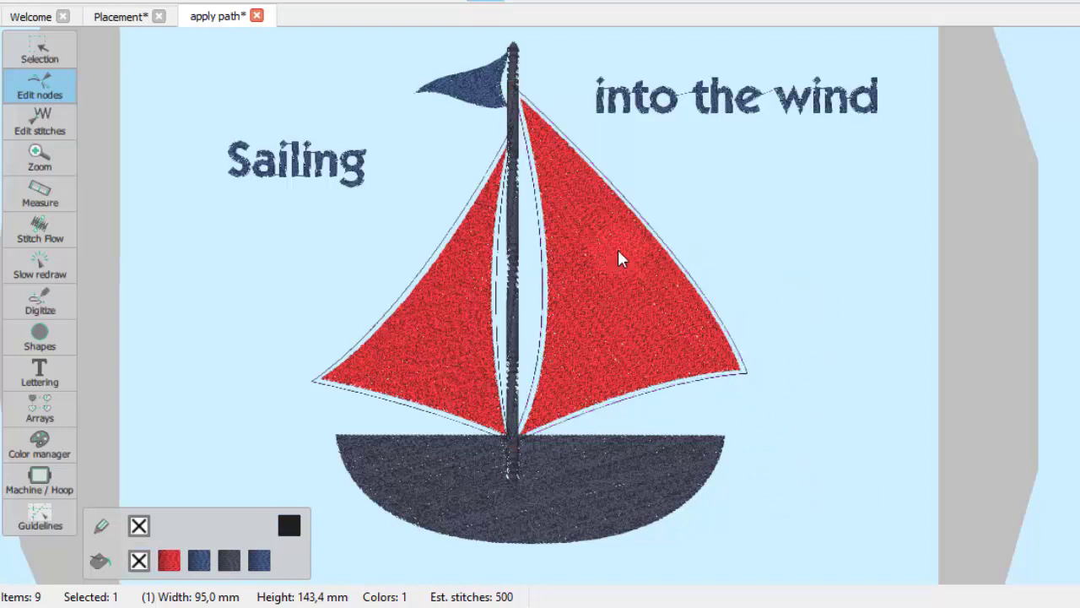
Break apart the left sail's split outline and delete the inner and lower part, keeping only the outer slanted curve.
left_click_drag(40, 51, 116, 87)
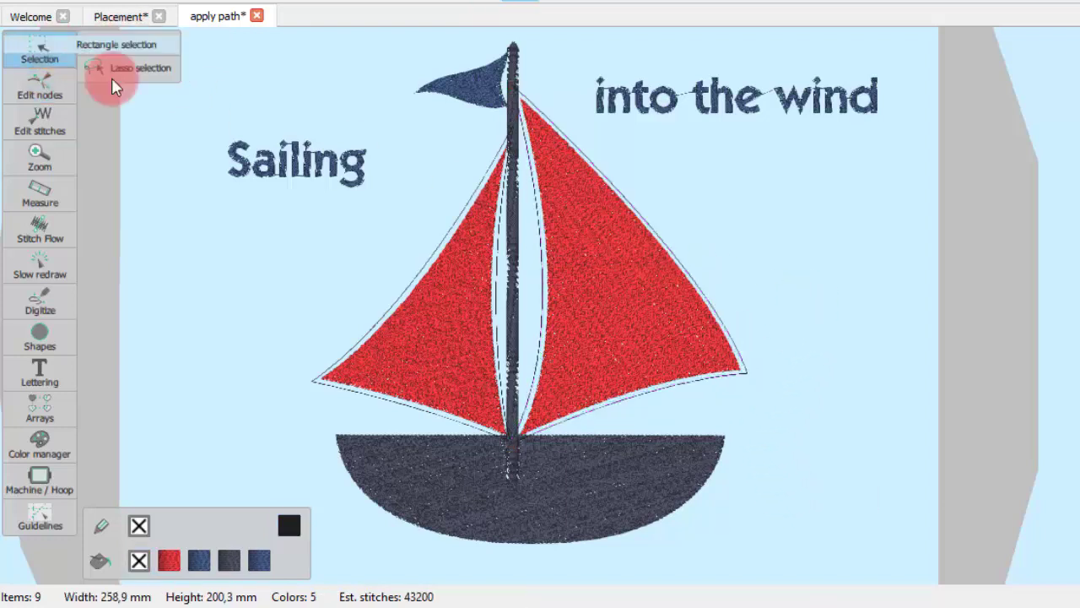
left_click(455, 226)
right_click(455, 229)
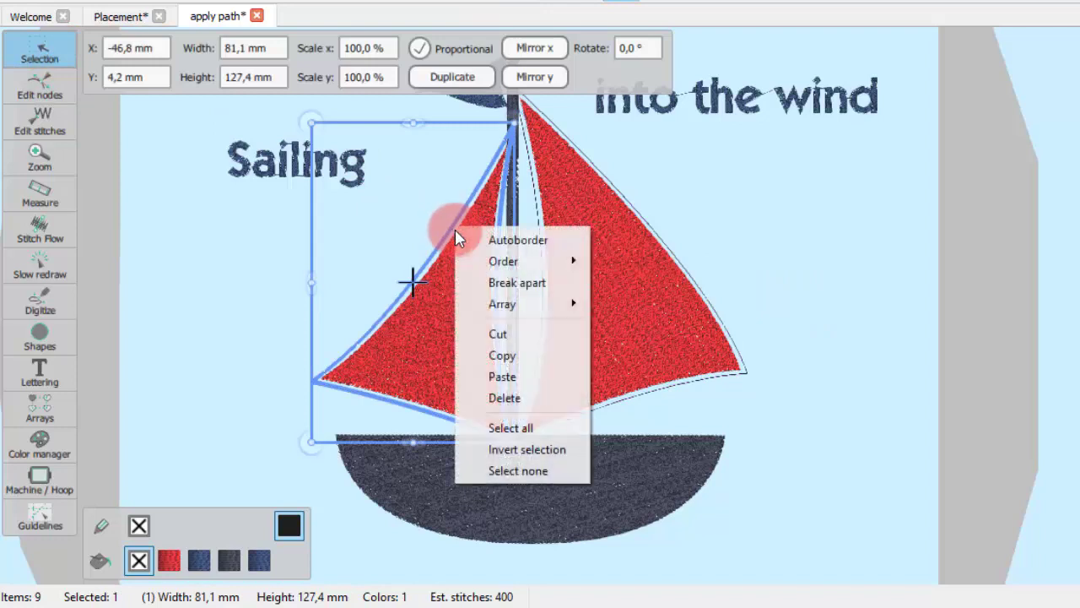
left_click(510, 282)
left_click(358, 226)
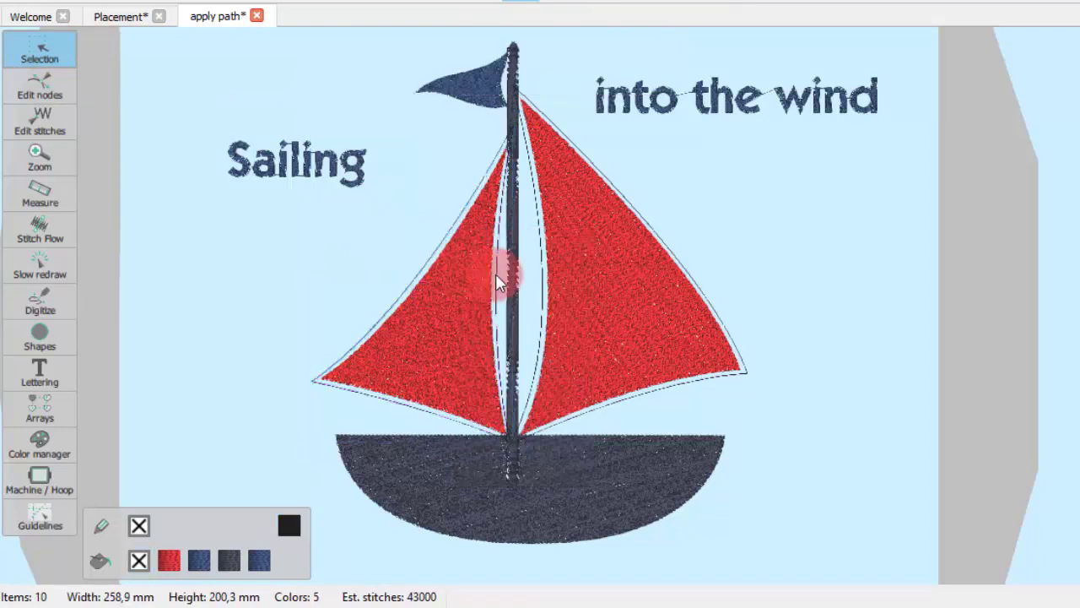
left_click(496, 276)
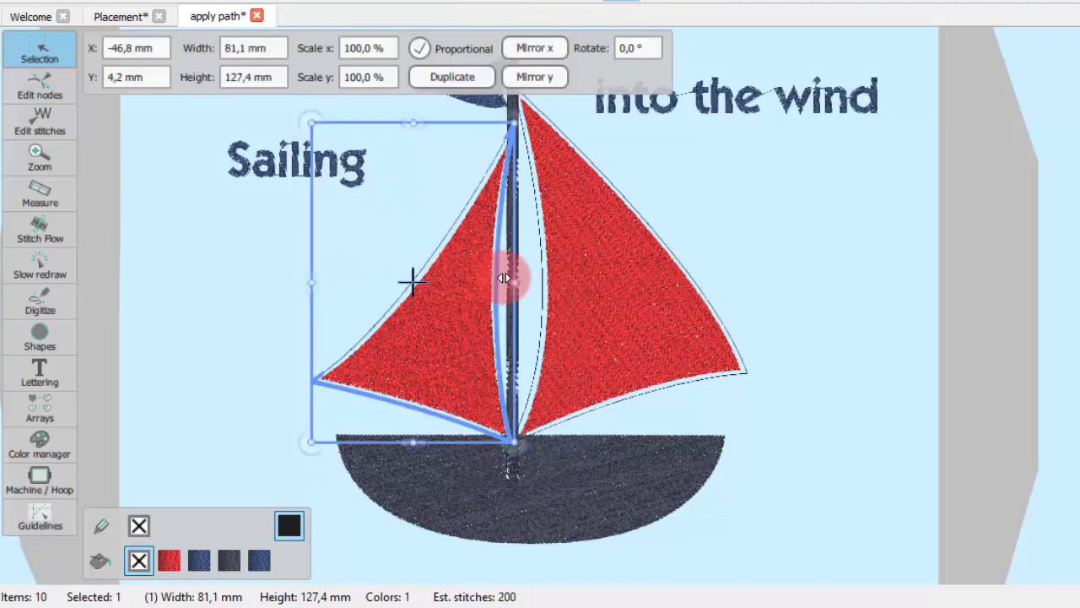
Break apart the right sail's split outline and delete the inner and lower part, keeping only the outer slanted curve.
left_click(680, 225)
left_click(664, 241)
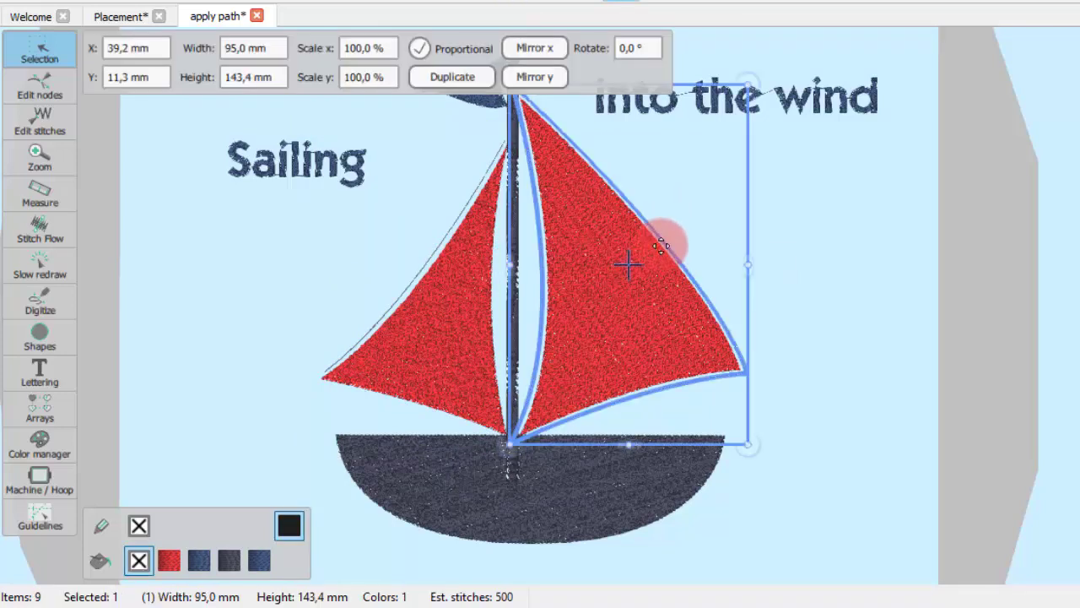
right_click(661, 245)
left_click(704, 302)
left_click(801, 301)
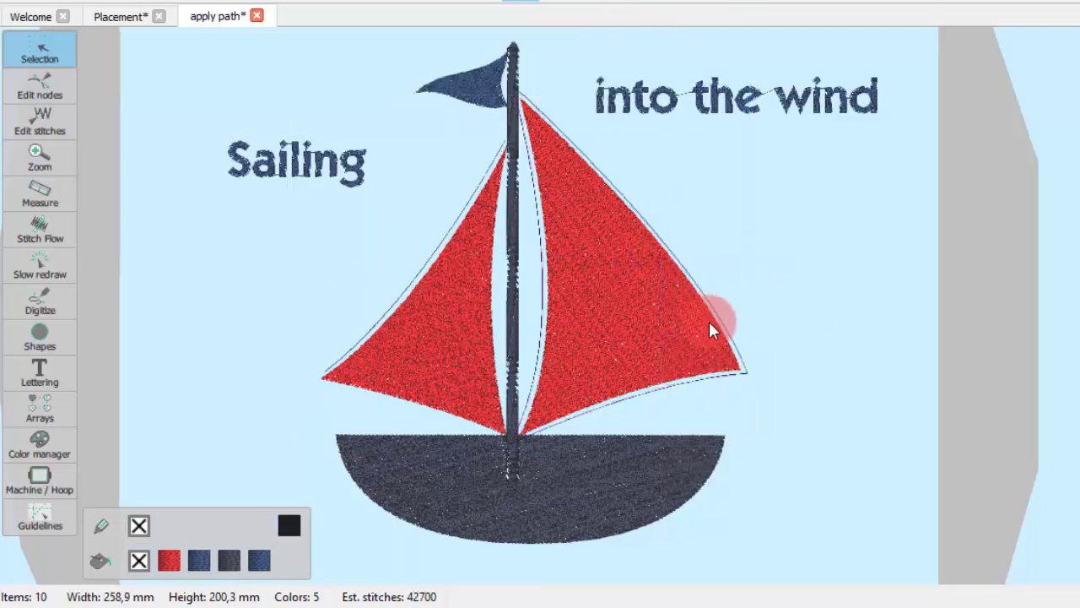
left_click(735, 375)
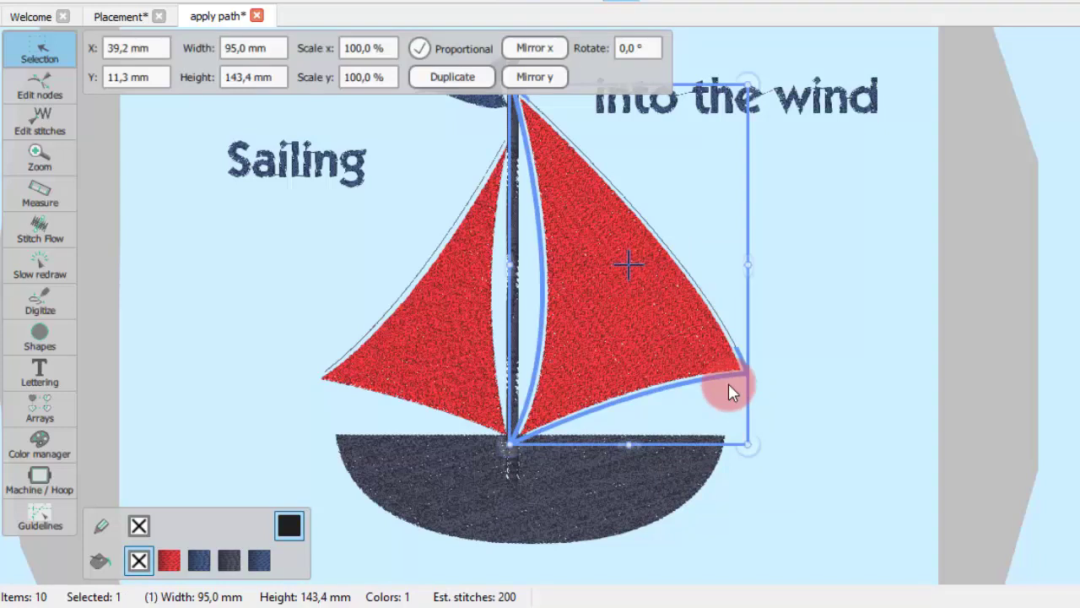
key("Delete")
Apply the right sail's outer curve as the path for the lettering "into the wind".
left_click(645, 224)
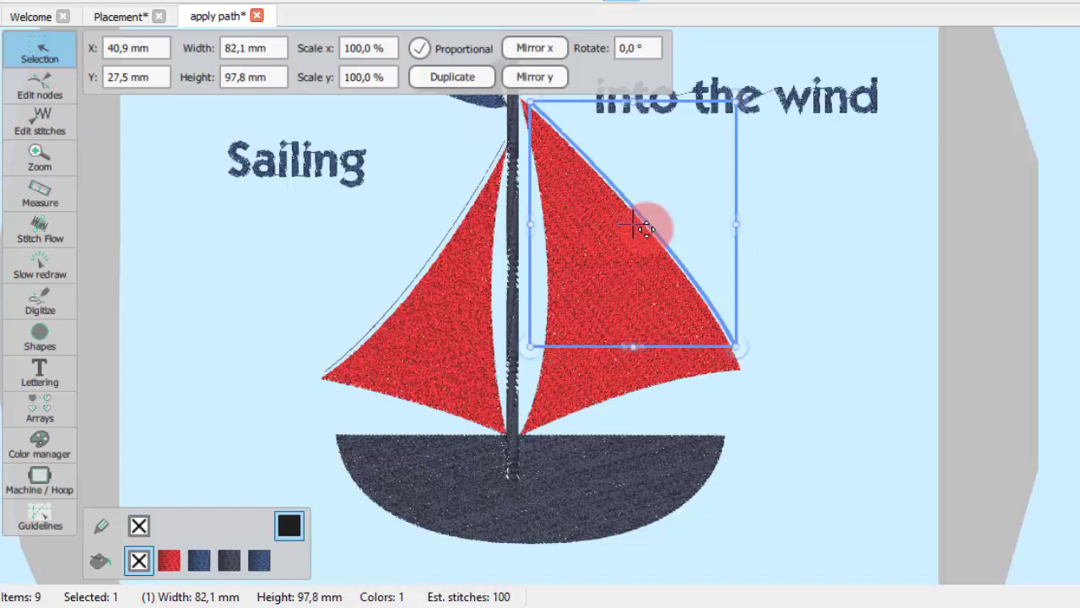
left_click(801, 93, "shift")
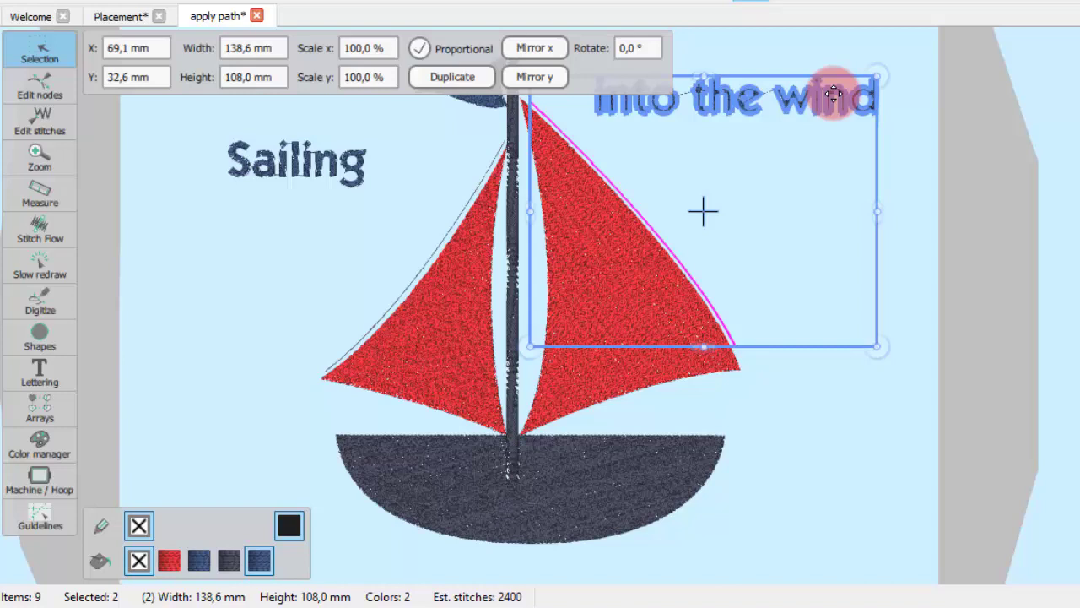
right_click(835, 93)
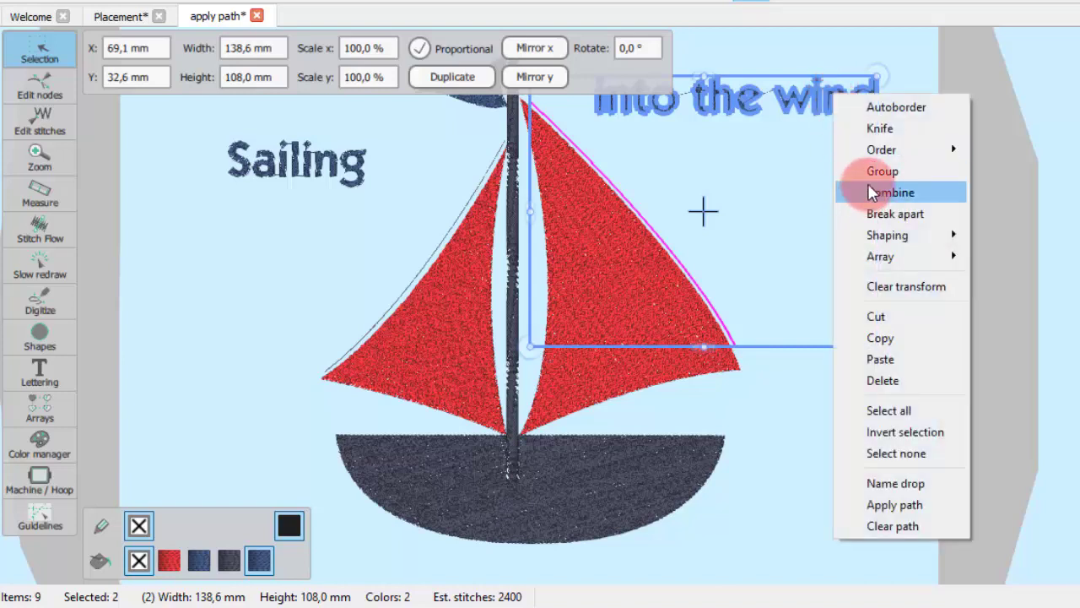
left_click(879, 506)
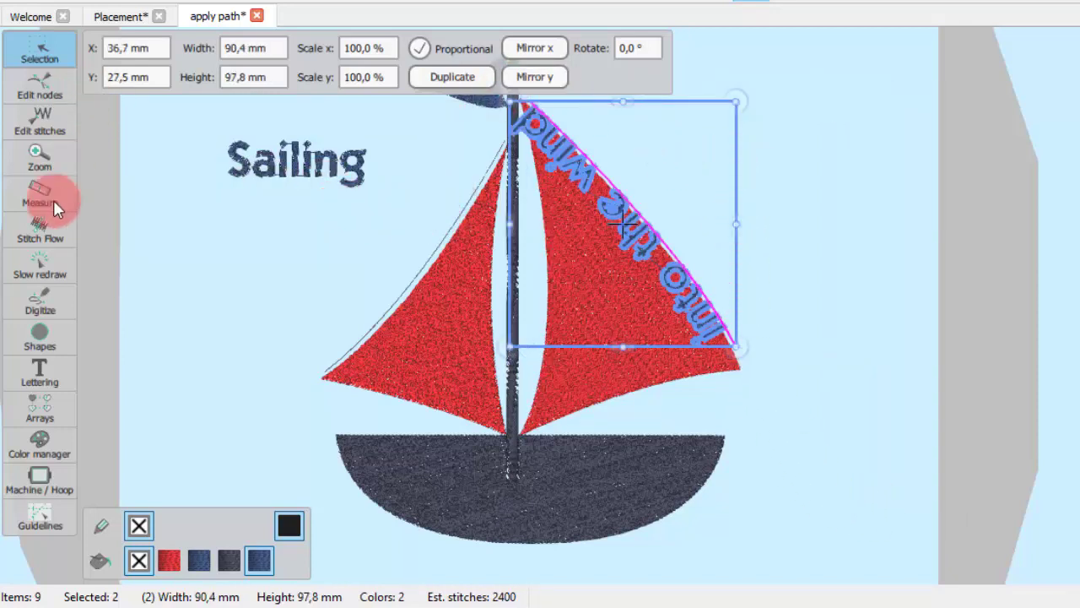
Reverse the direction of the "into the wind" lettering on its path, with the text alignment at Center.
left_click(40, 368)
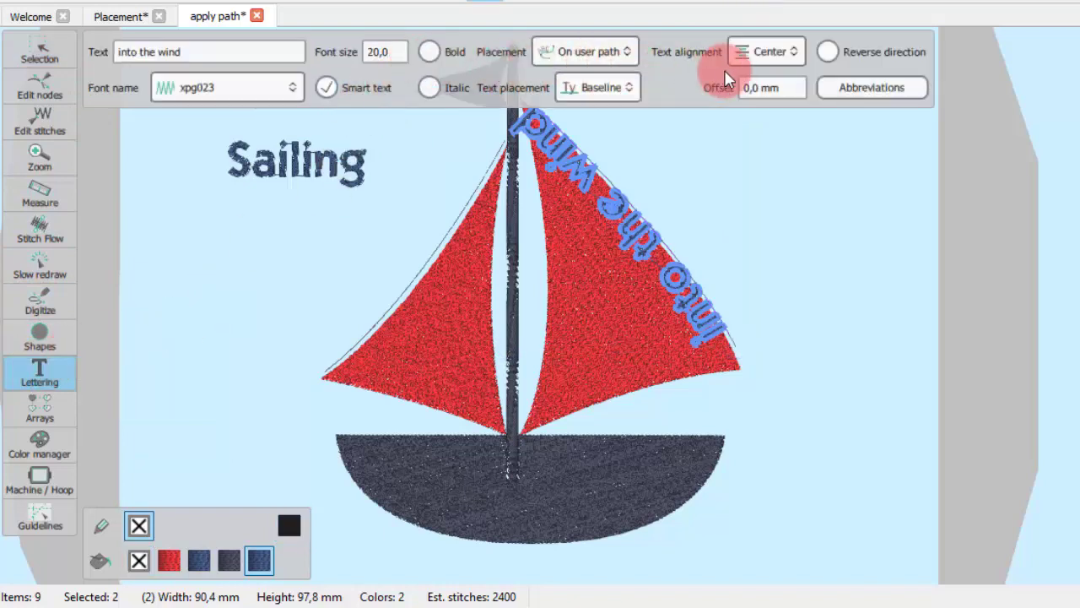
left_click(828, 51)
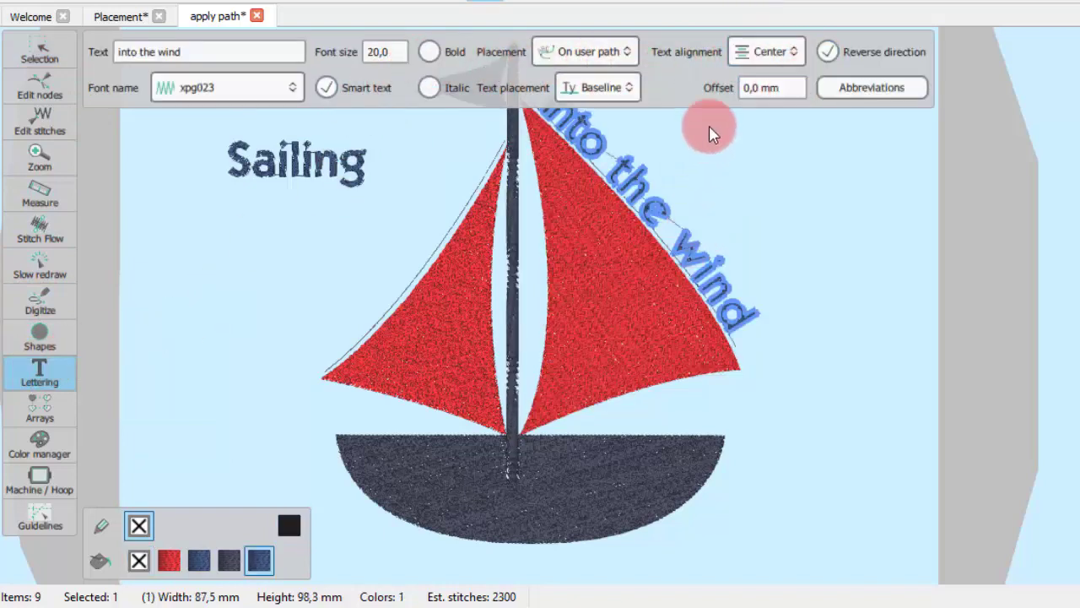
left_click(765, 52)
left_click(759, 118)
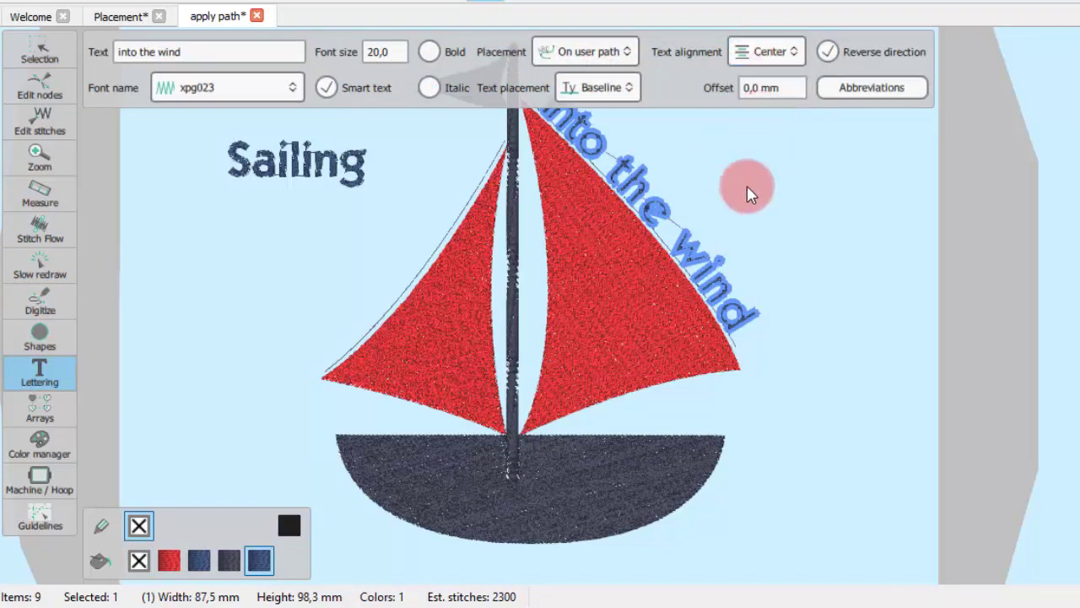
Apply the left sail's outer curve as the path for the lettering "Sailing".
scroll(714, 384, "down", 3)
scroll(727, 327, "up", 1)
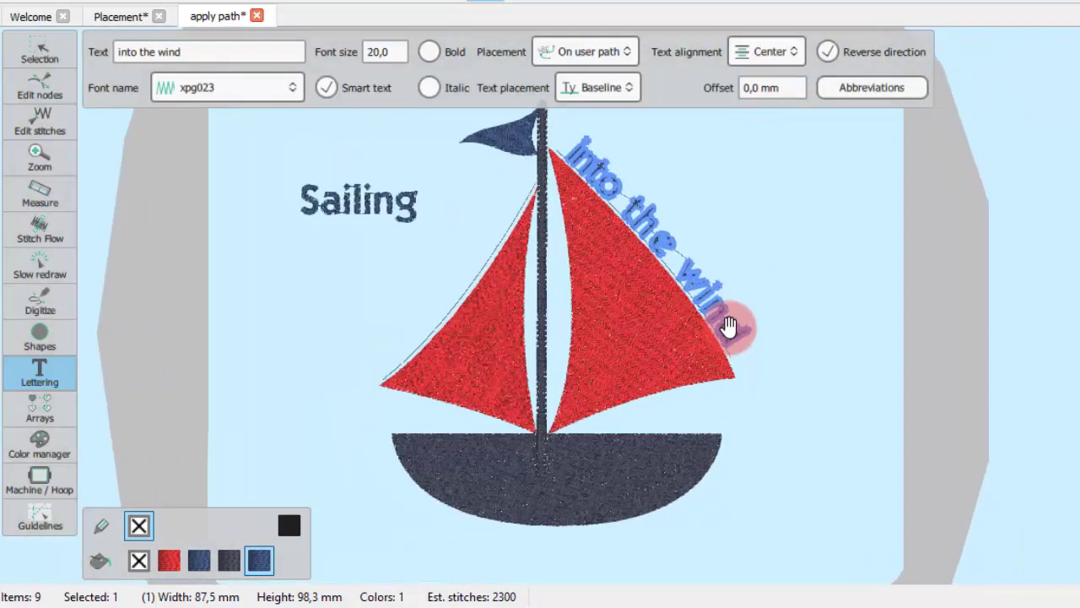
left_click(379, 204)
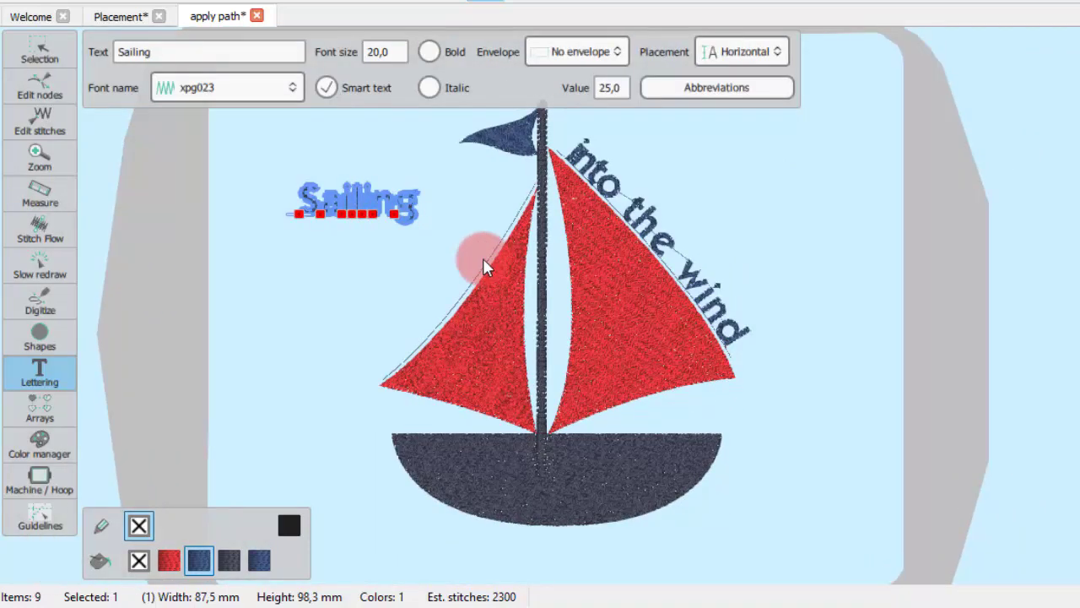
key("Escape")
left_click(458, 287)
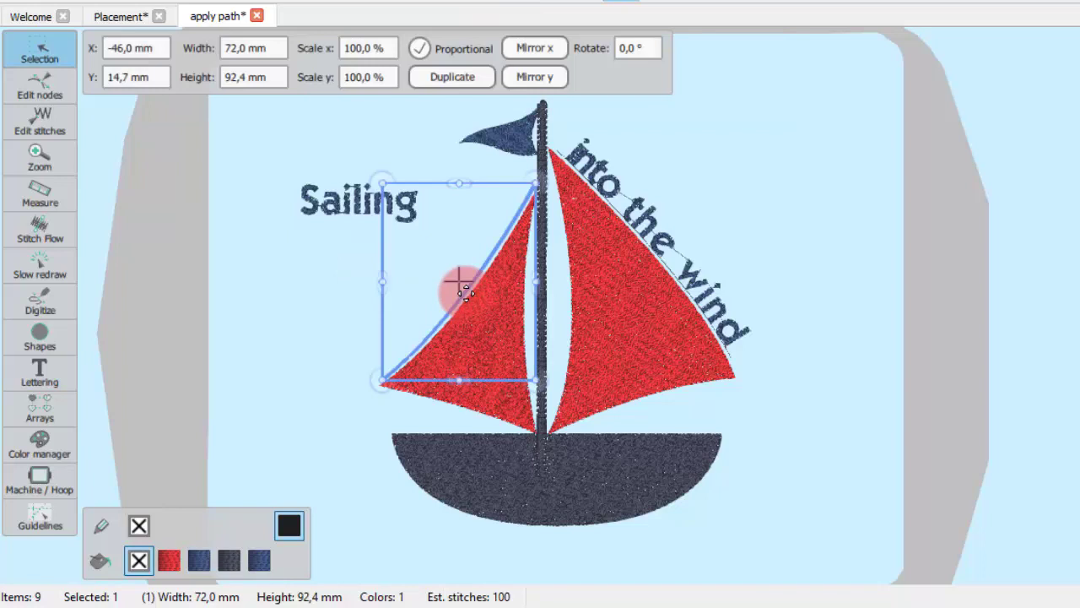
left_click(330, 209, "shift")
right_click(349, 215)
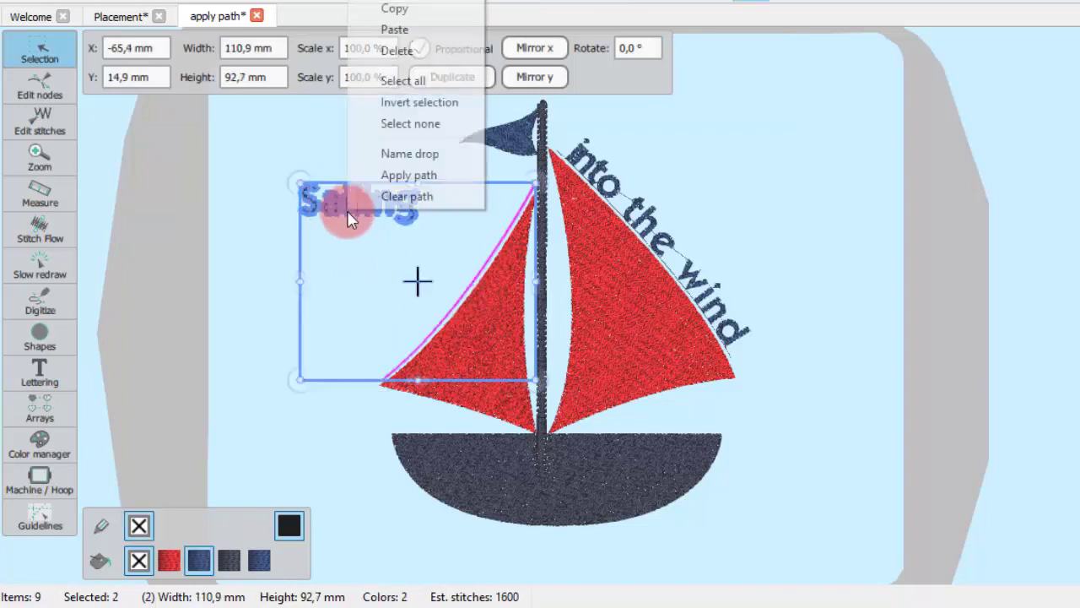
left_click(410, 176)
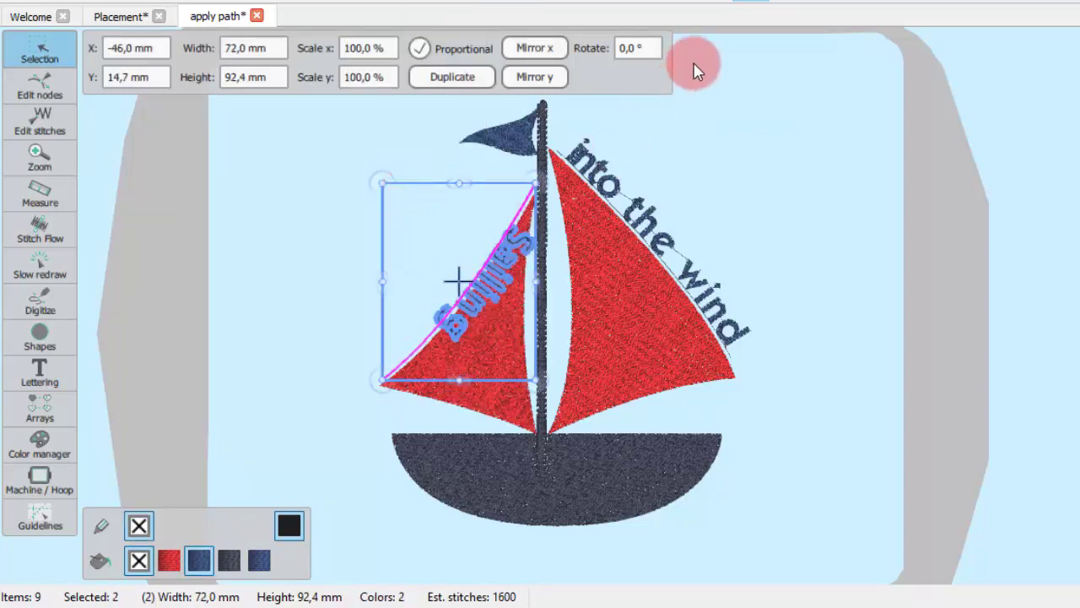
Turn off Reverse direction for the "Sailing" lettering on the left sail's curve and deselect the lettering.
left_click(46, 372)
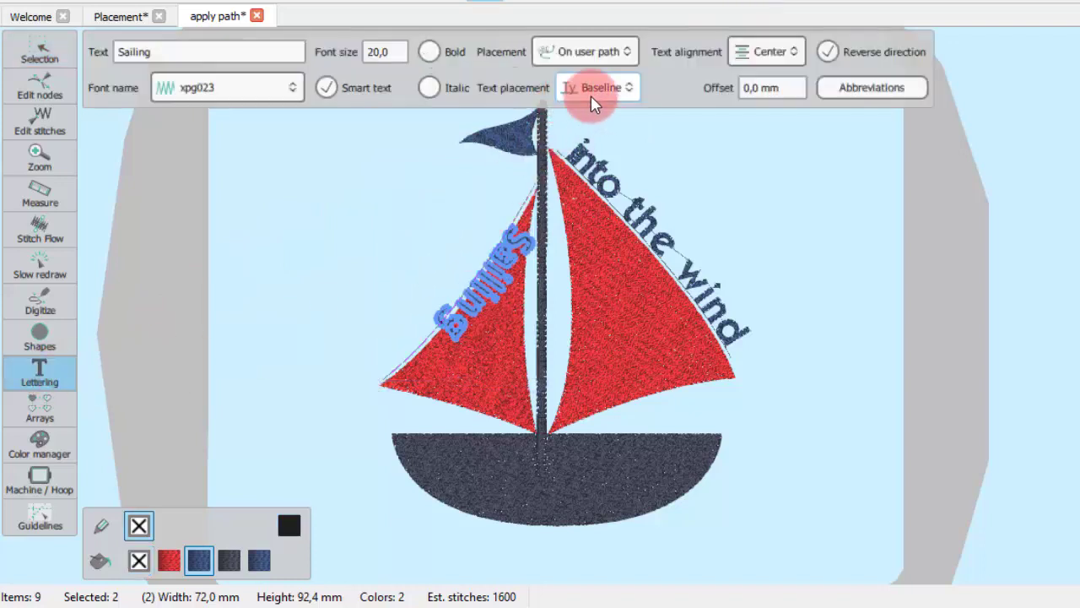
left_click(867, 57)
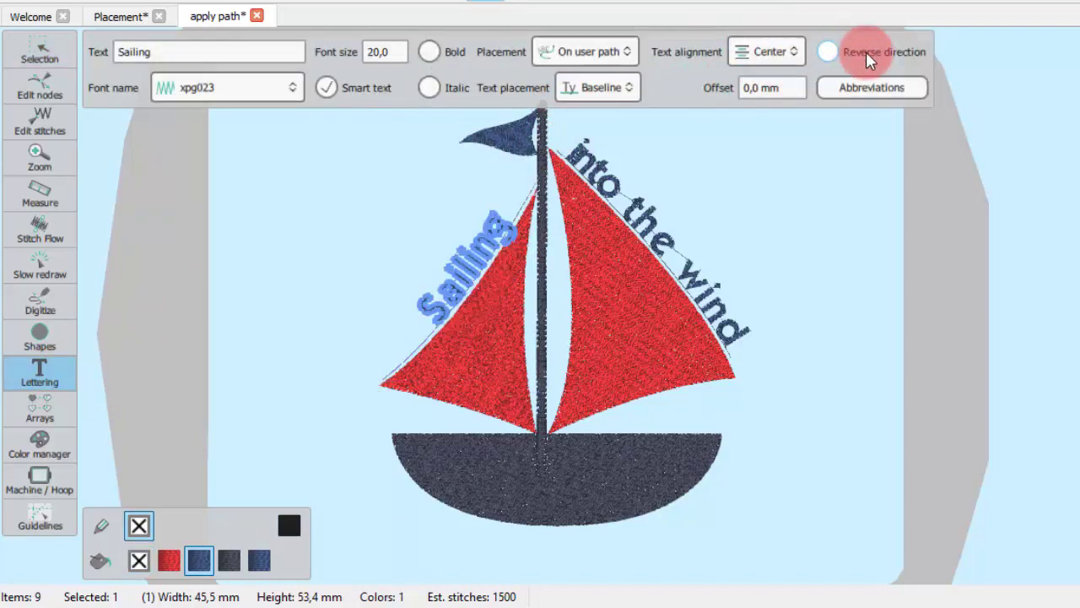
left_click(809, 165)
scroll(742, 192, "up", 3)
scroll(729, 205, "down", 2)
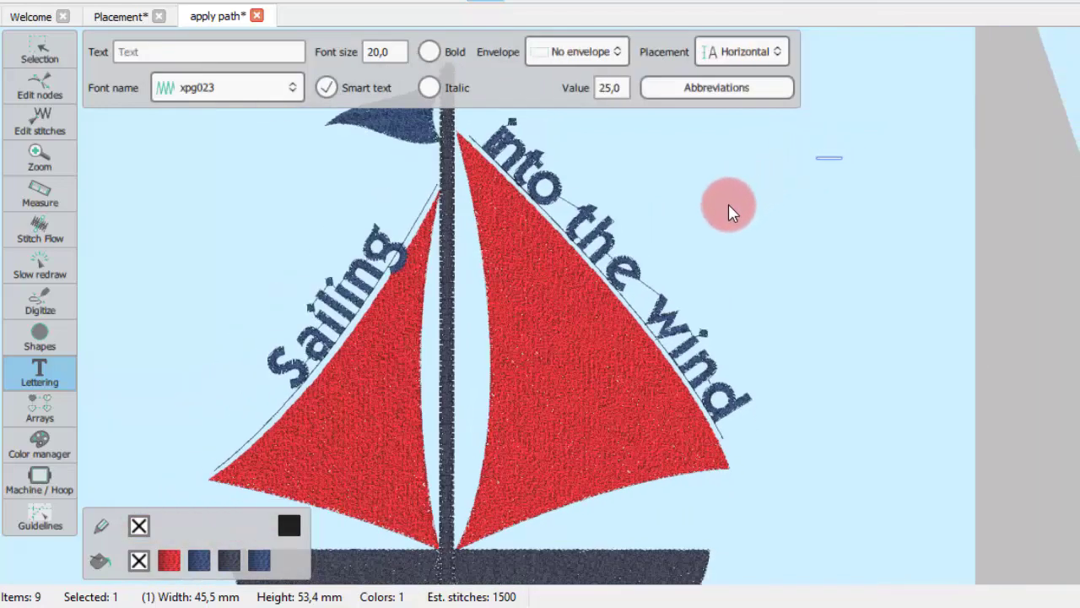
Clear the applied path from the "Sailing" lettering beside the left sail.
left_click(27, 59)
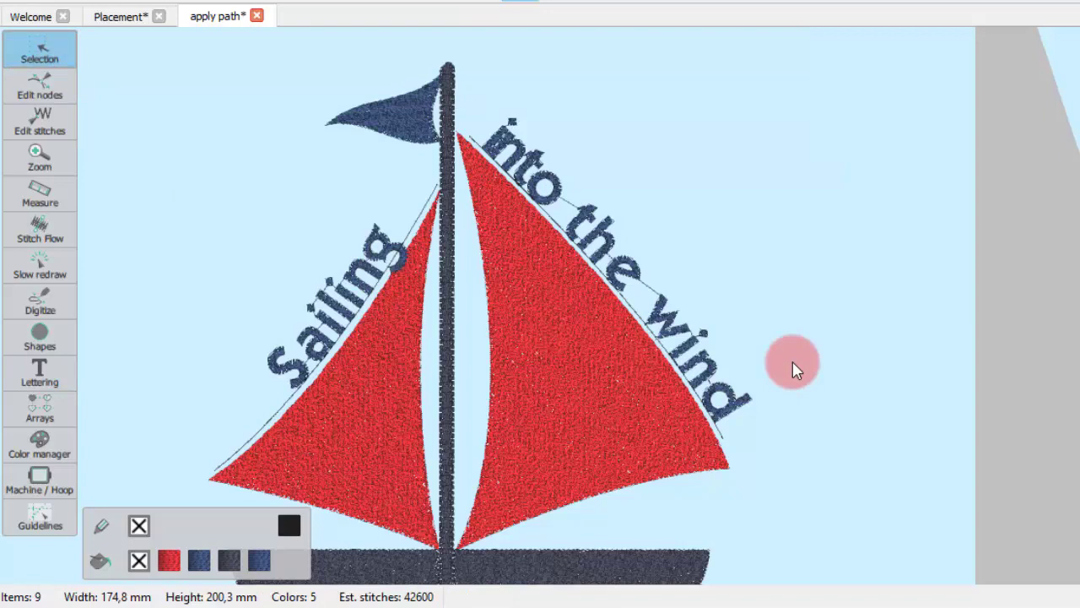
left_click(337, 311)
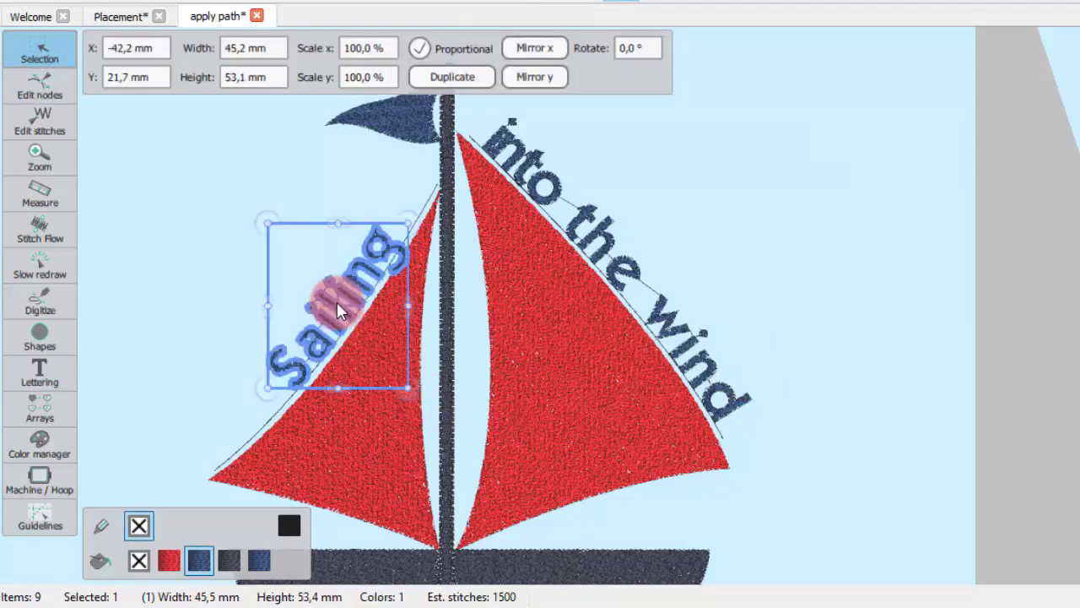
right_click(338, 311)
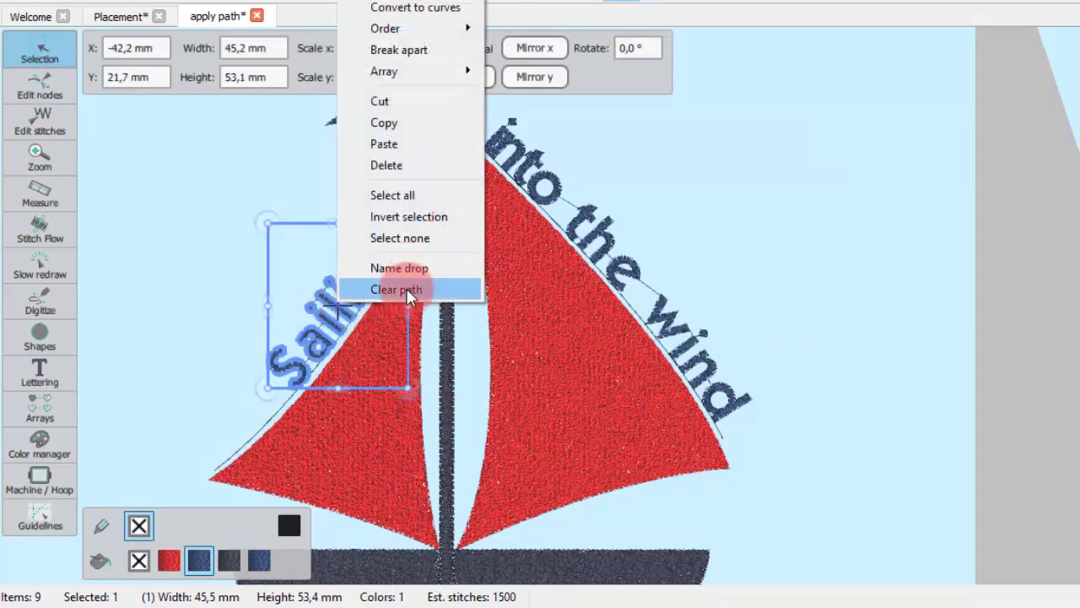